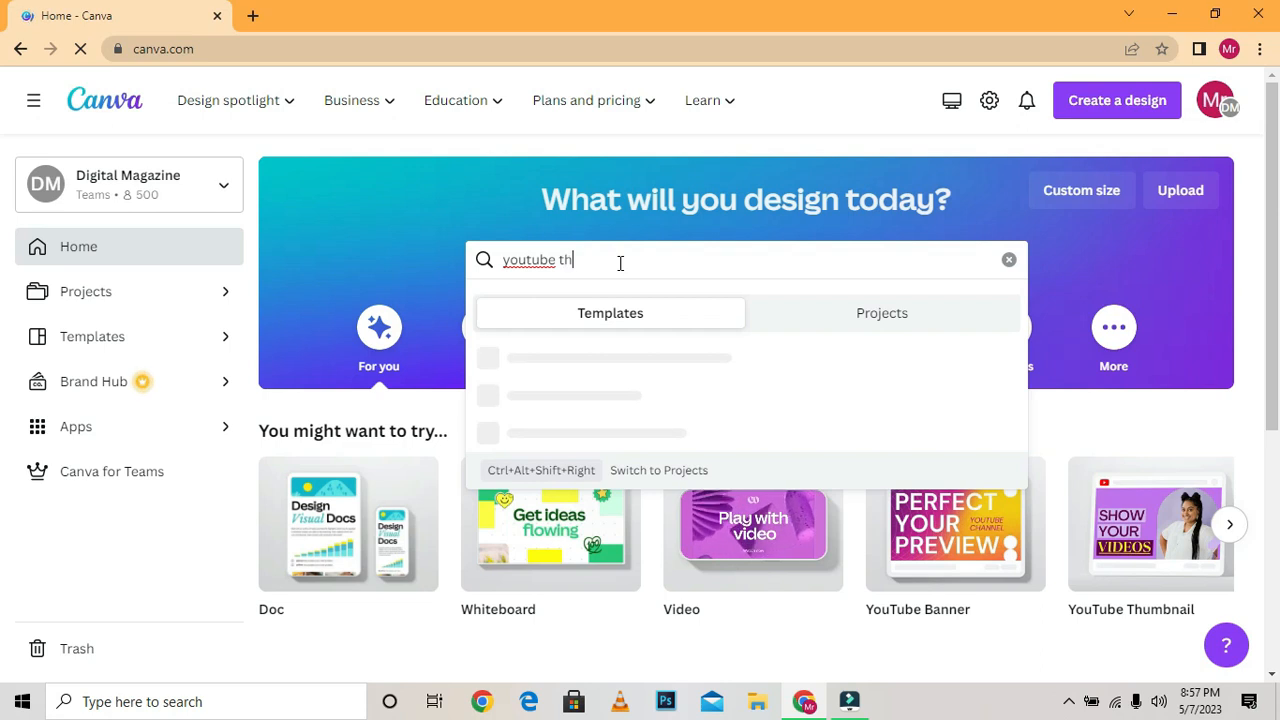
Search the templates for "youtube thumbnail" and open the black and yellow "Content strategy in a day" template for customizing.
text(nail)
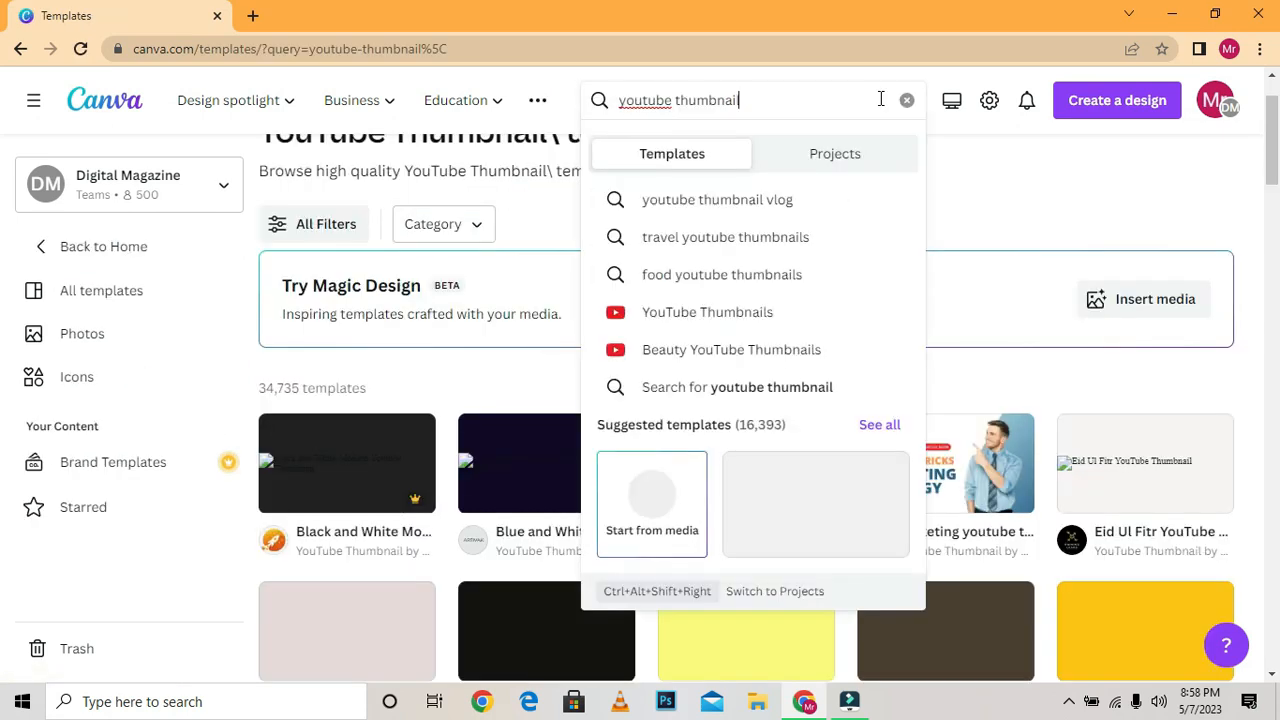
key(Return)
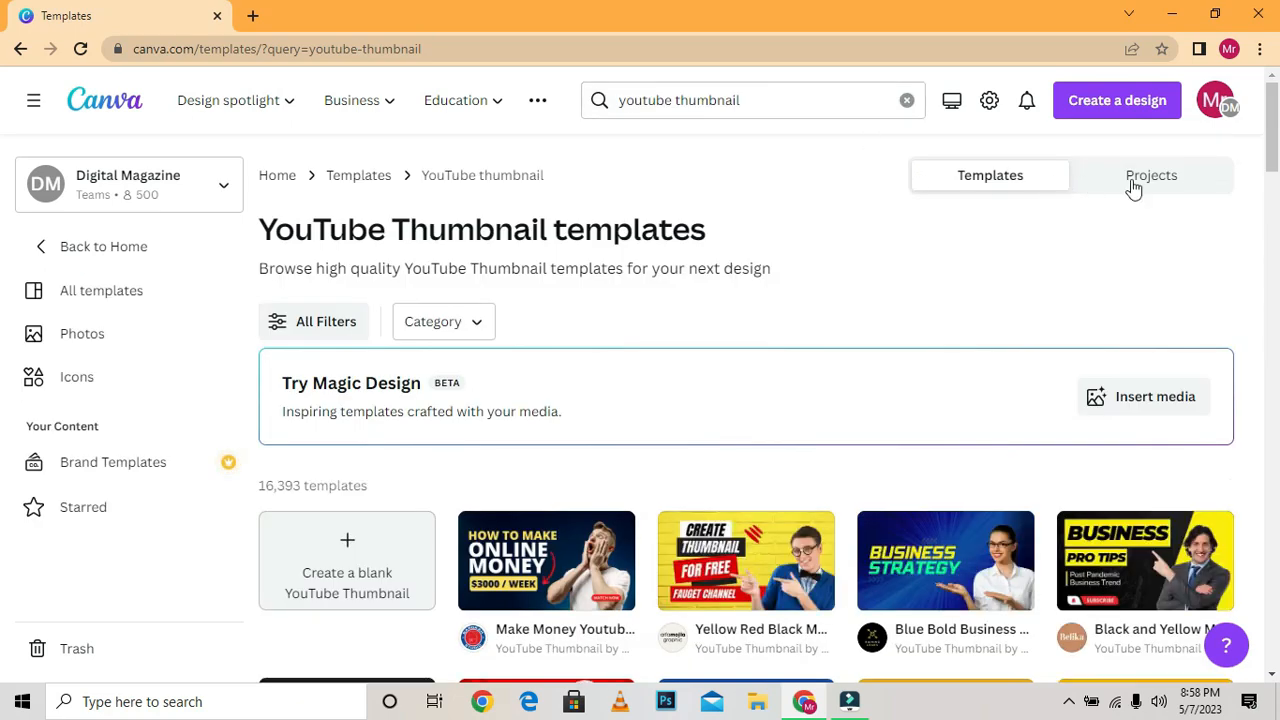
scroll(3, 165, down, 3)
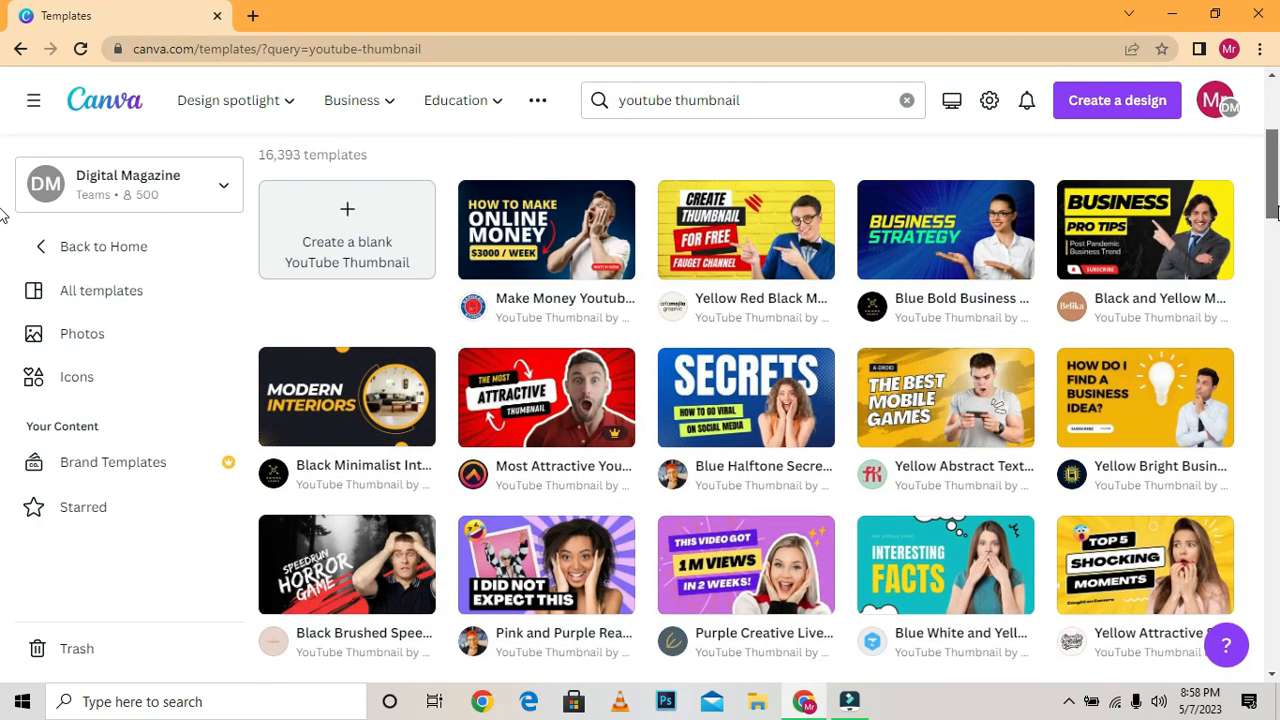
drag(1275, 210, 1232, 553)
scroll(1232, 553, down, 2)
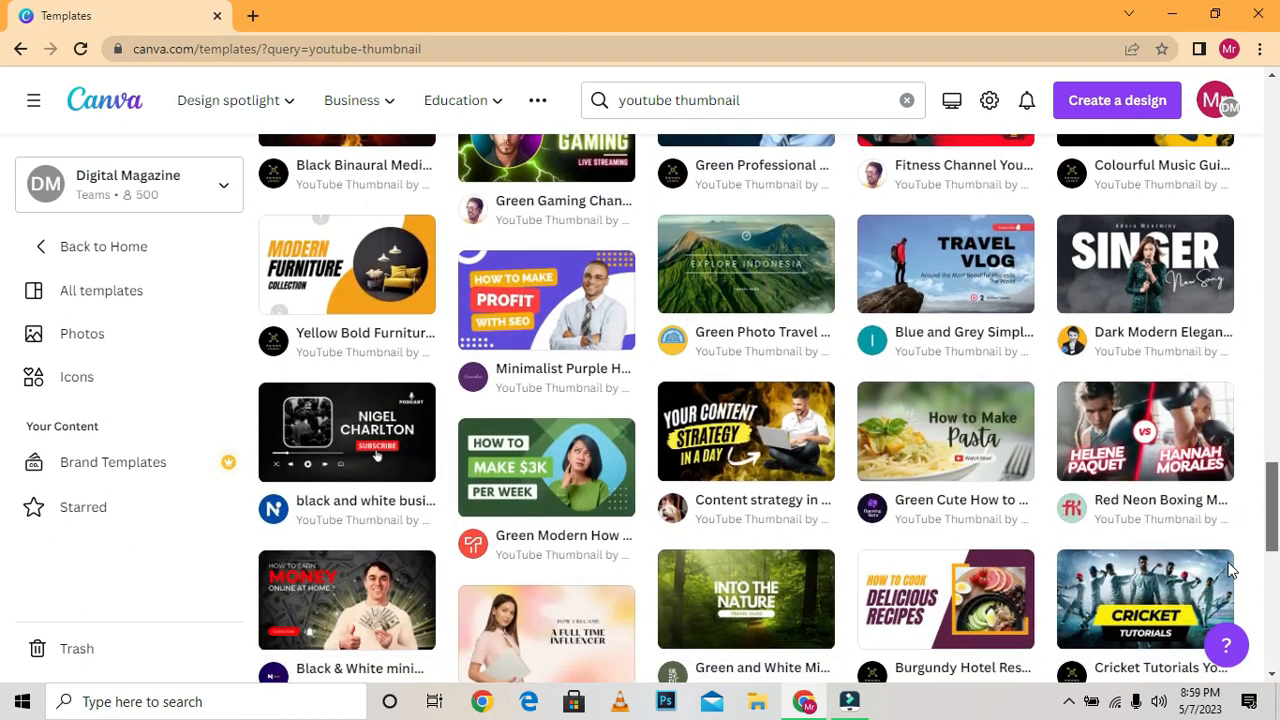
click(698, 451)
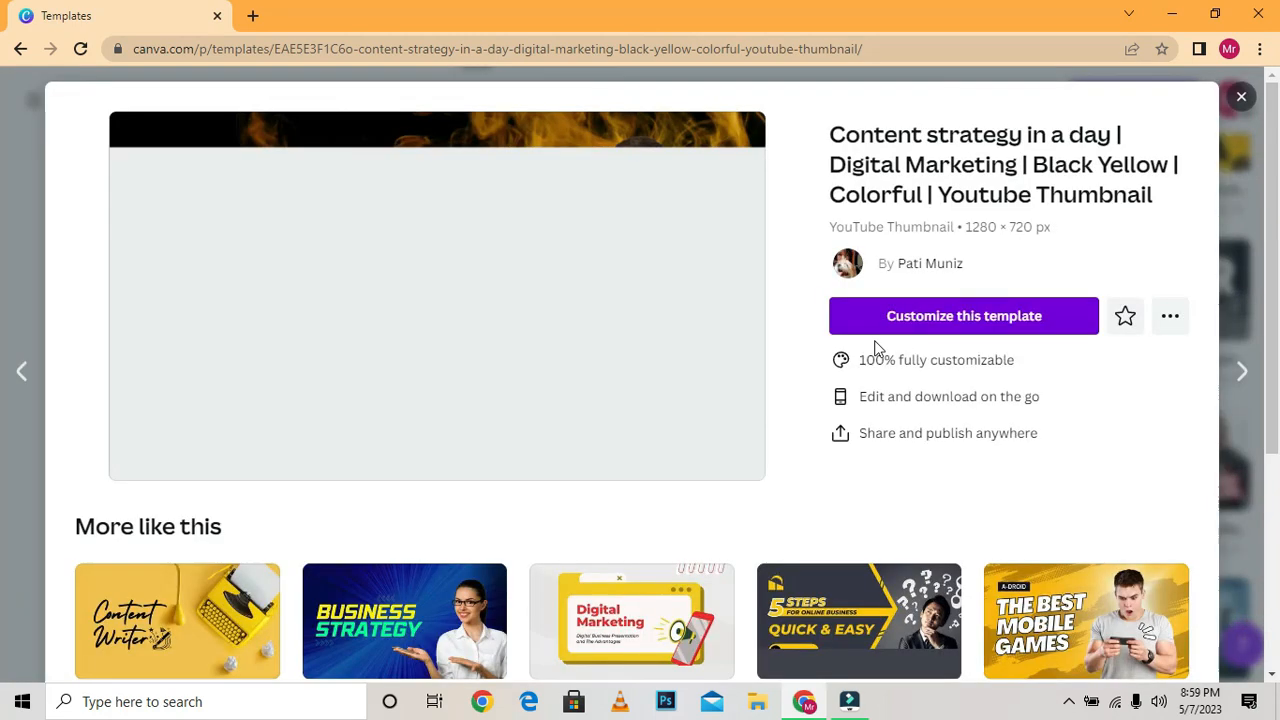
drag(1277, 235, 1278, 163)
click(946, 322)
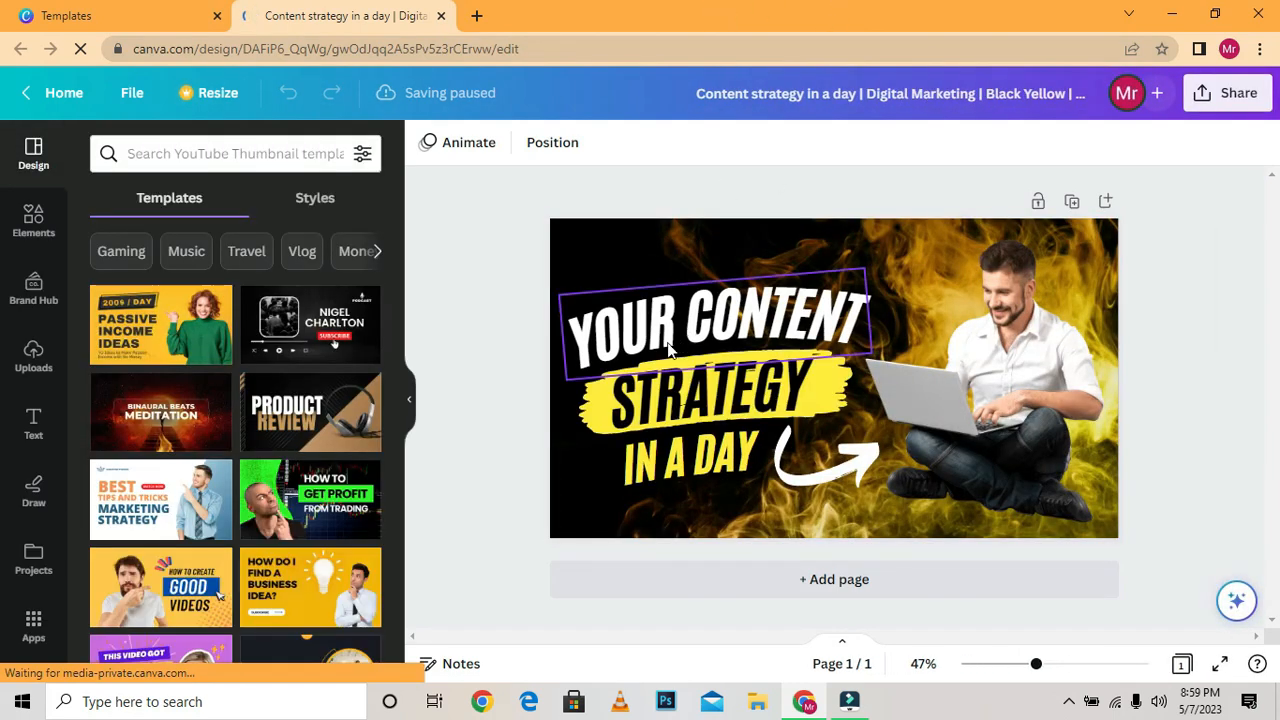
Replace the "YOUR CONTENT" line with "HOW TO" and the "STRATEGY" line with "DESIGN".
double_click(622, 328)
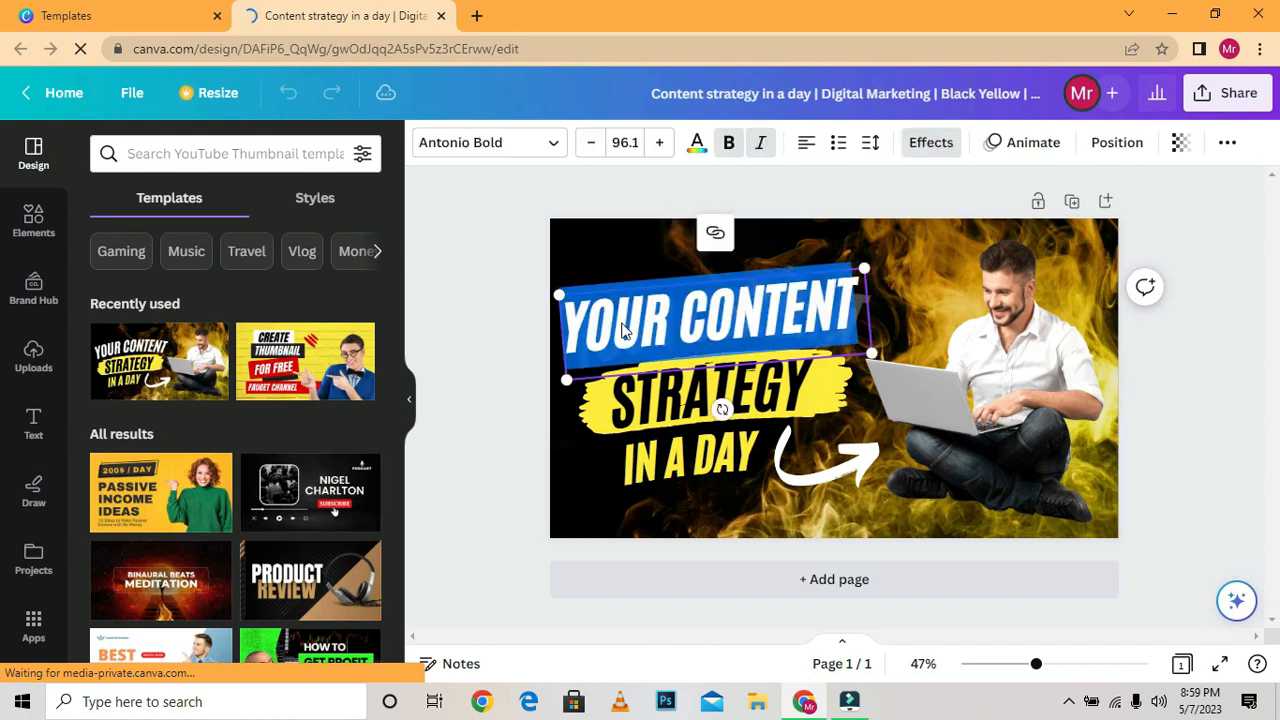
text(HOW)
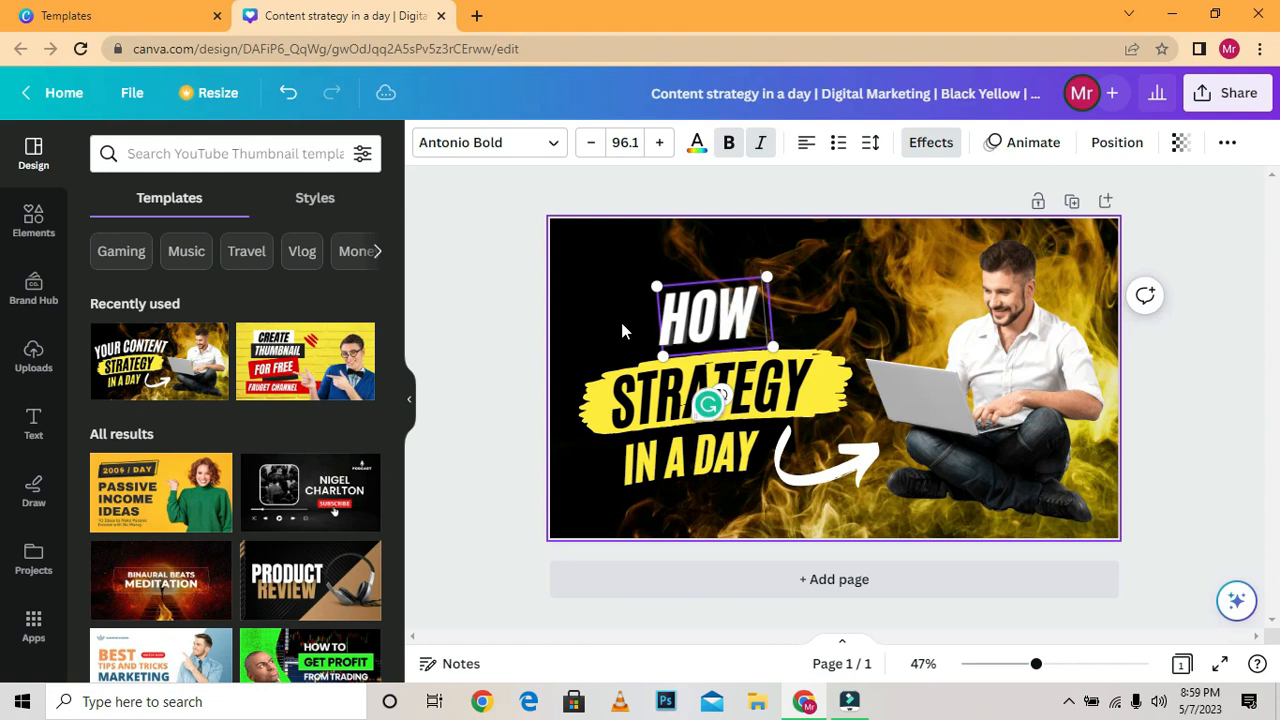
text( TO)
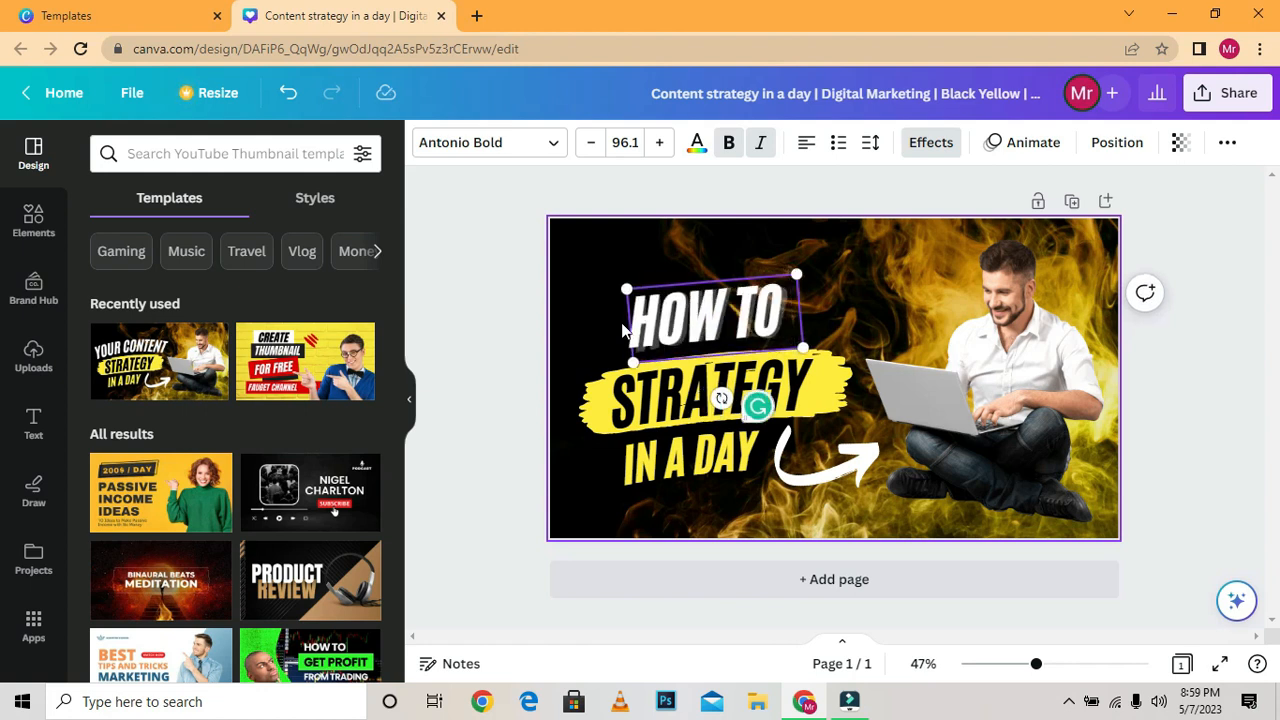
double_click(695, 413)
text(DE)
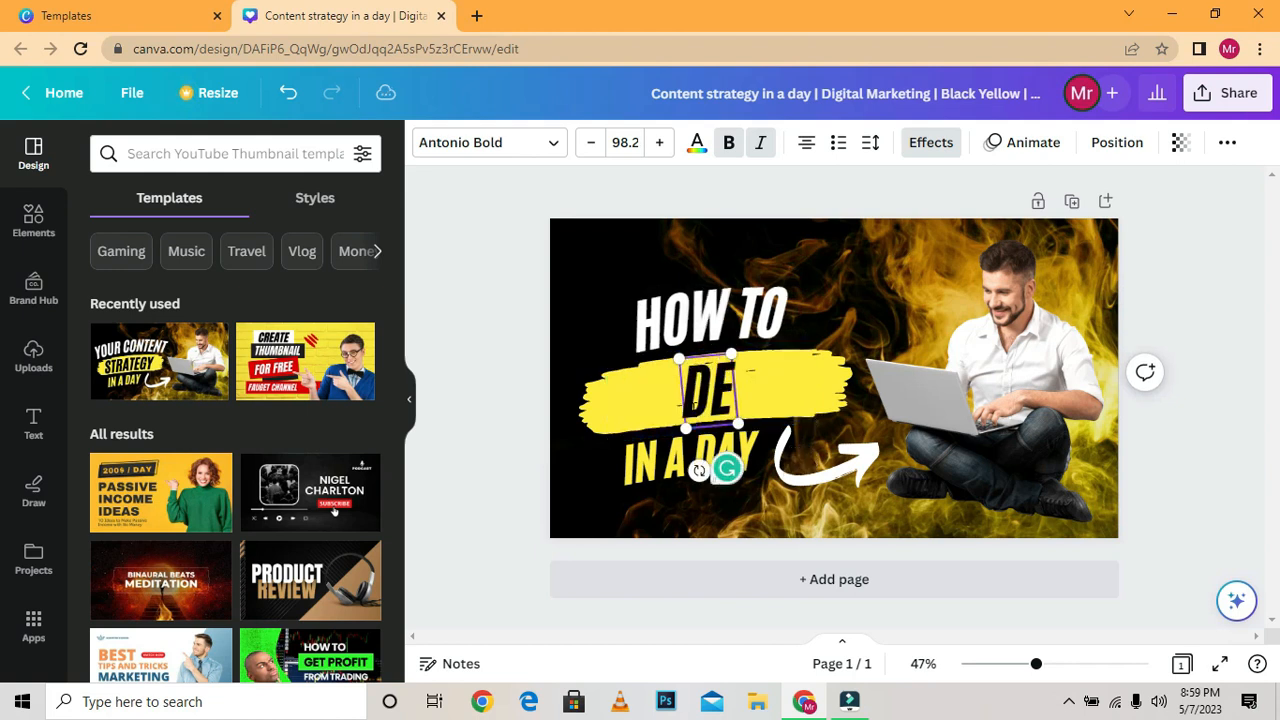
text(SIGN)
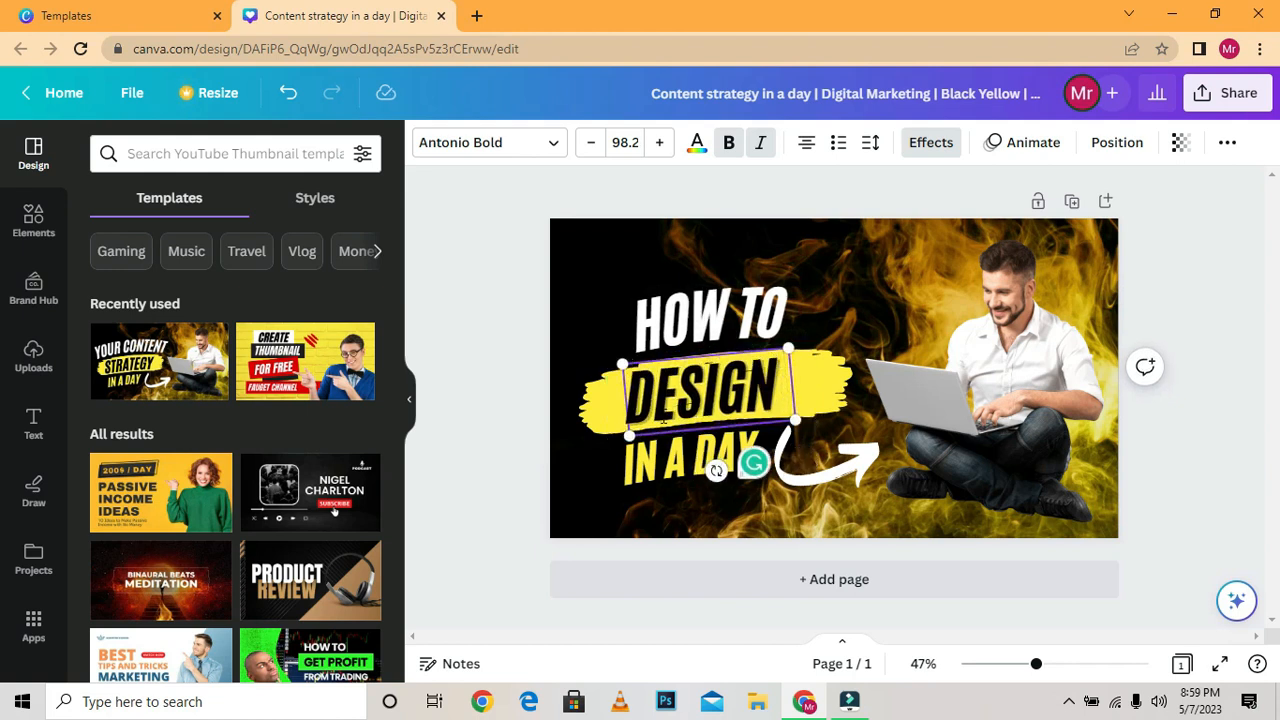
Replace the yellow "IN A DAY" line with "YOUTUBE THUMBNAIL".
double_click(653, 466)
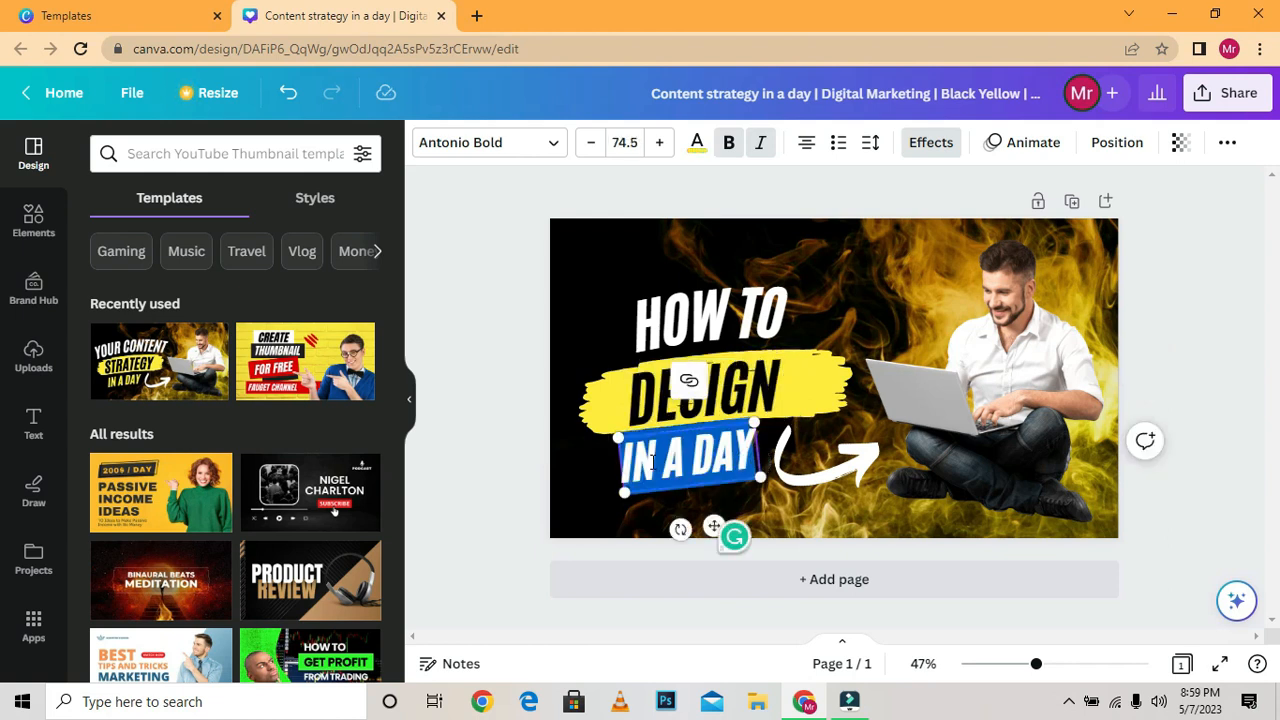
text(YOUTUBE)
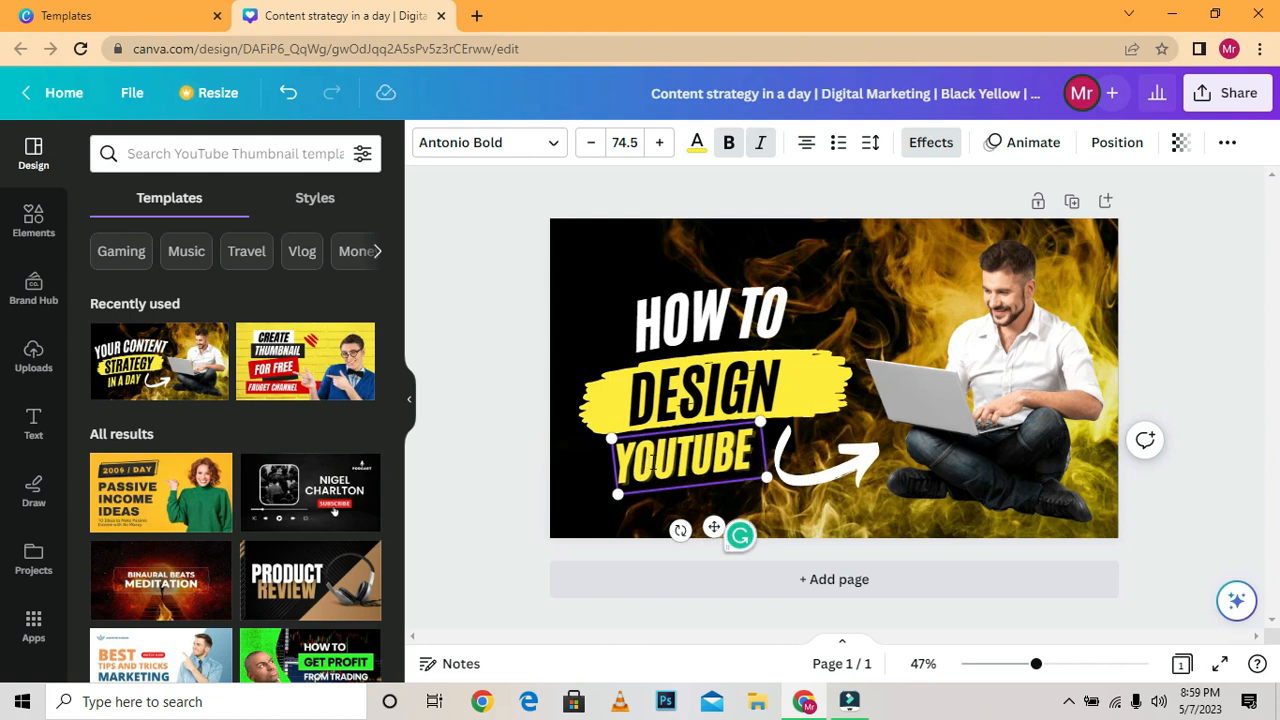
text( THUMBNAIL)
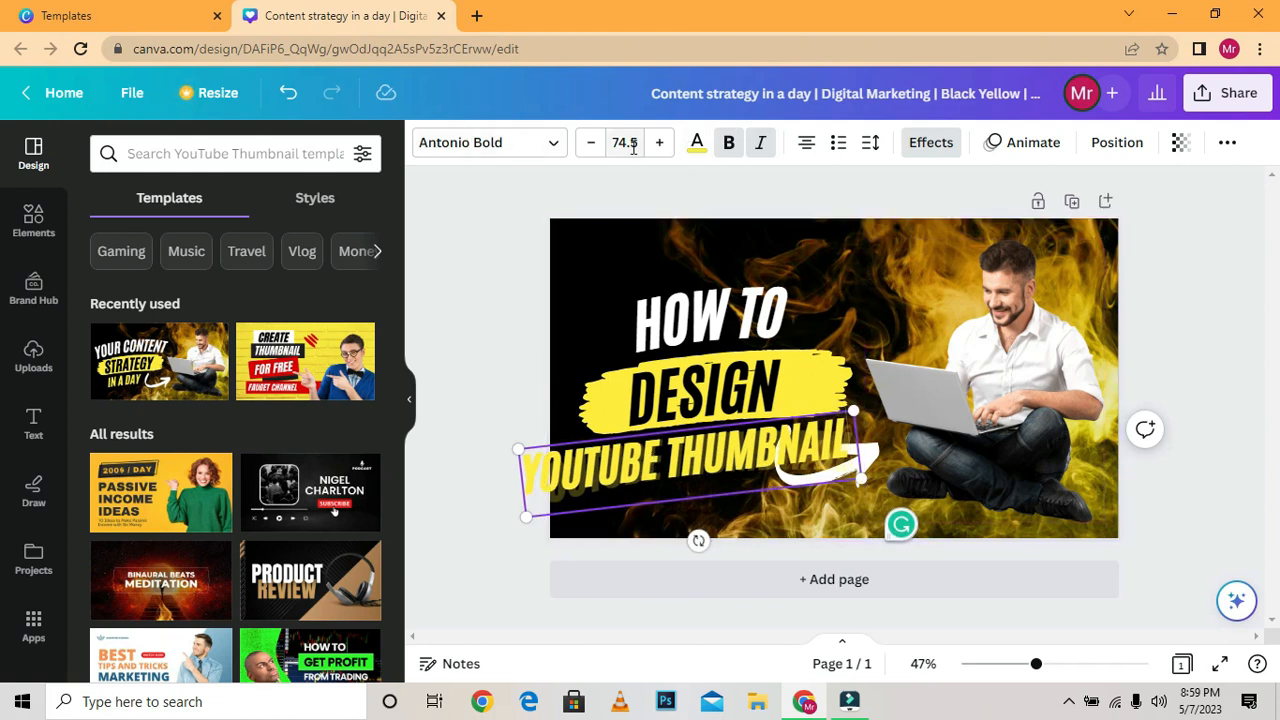
Reduce the font size of the "YOUTUBE THUMBNAIL" line so that it fits within the page.
click(591, 143)
click(591, 143)
click(591, 143)
click(591, 143)
click(591, 143)
click(591, 143)
click(591, 143)
click(591, 143)
click(591, 143)
click(591, 143)
Move the white arrow down below the "YOUTUBE THUMBNAIL" line and shift the man's photo slightly toward the page's lower right corner.
drag(864, 477, 865, 506)
drag(980, 420, 989, 421)
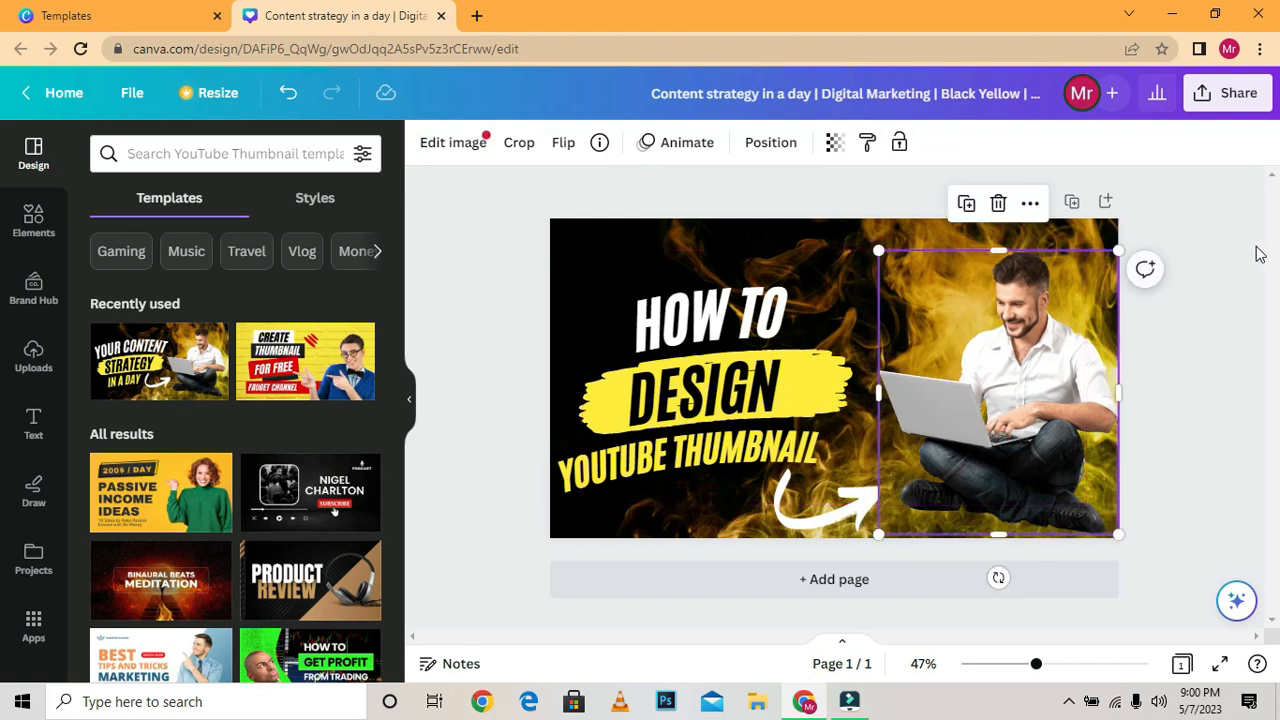
click(449, 287)
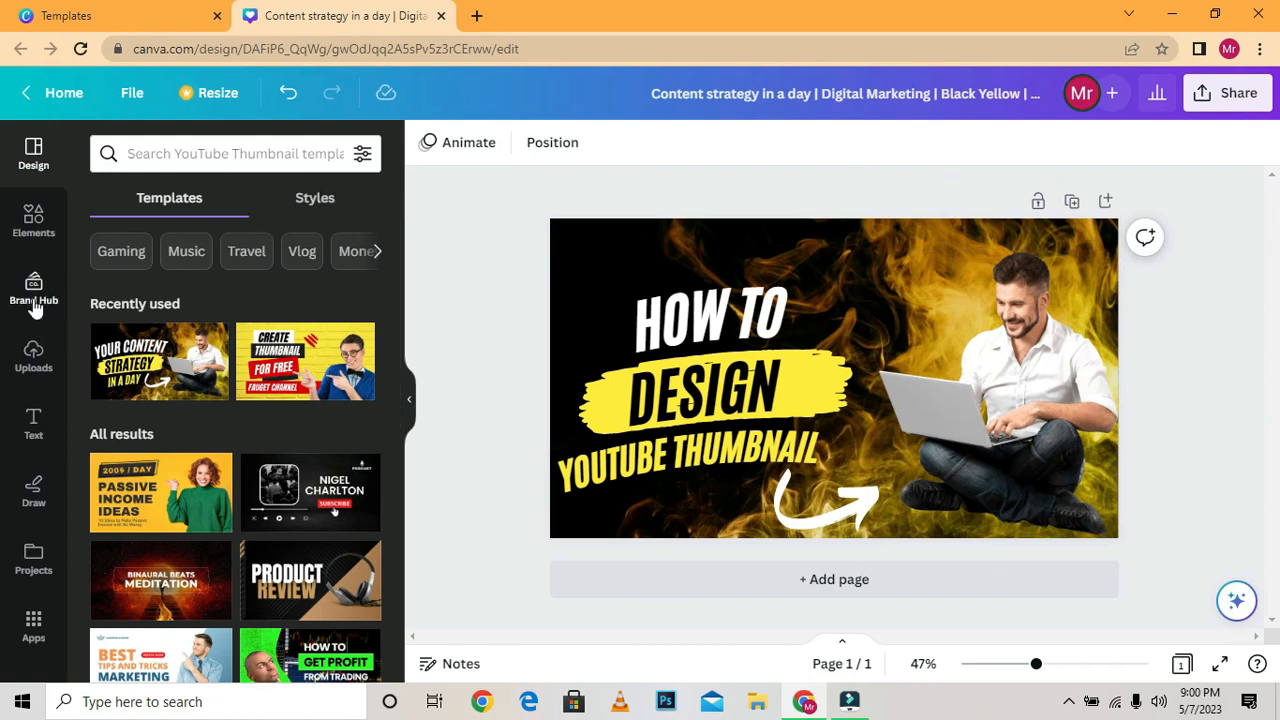
Open the elements library and browse its suggested photos of people.
click(34, 222)
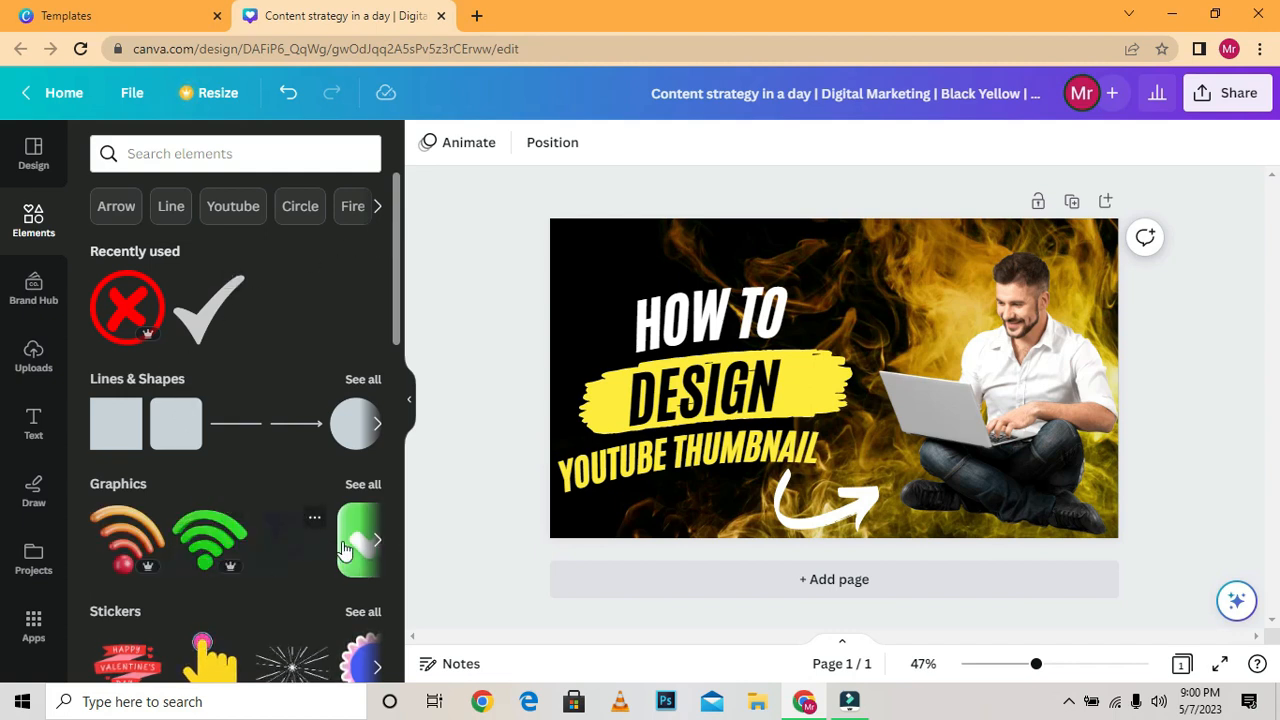
drag(399, 283, 396, 419)
click(372, 430)
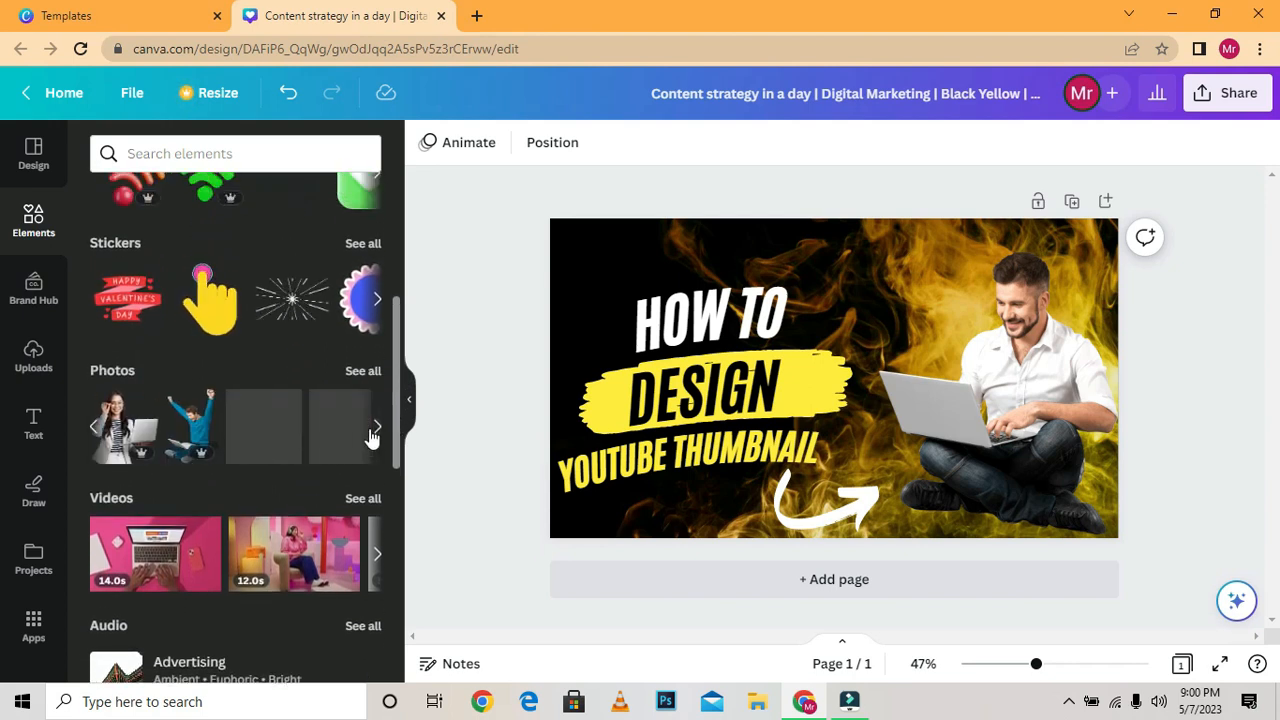
click(972, 375)
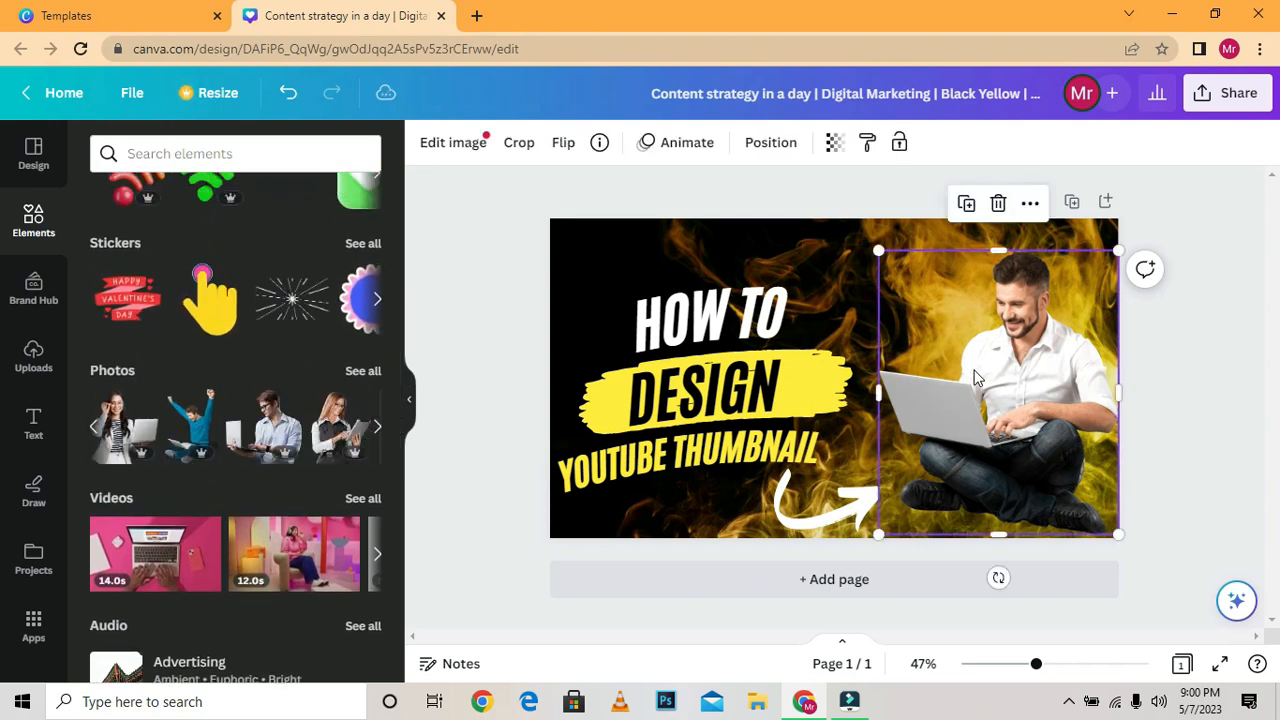
key(Delete)
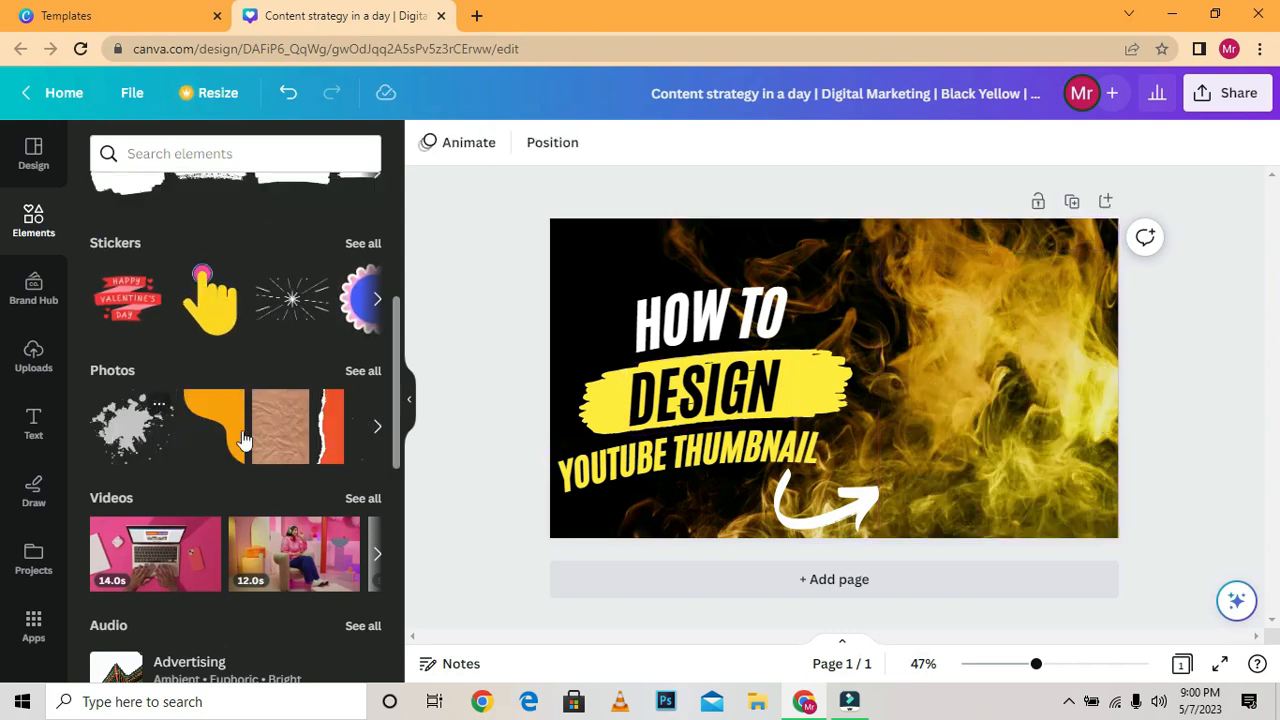
click(378, 436)
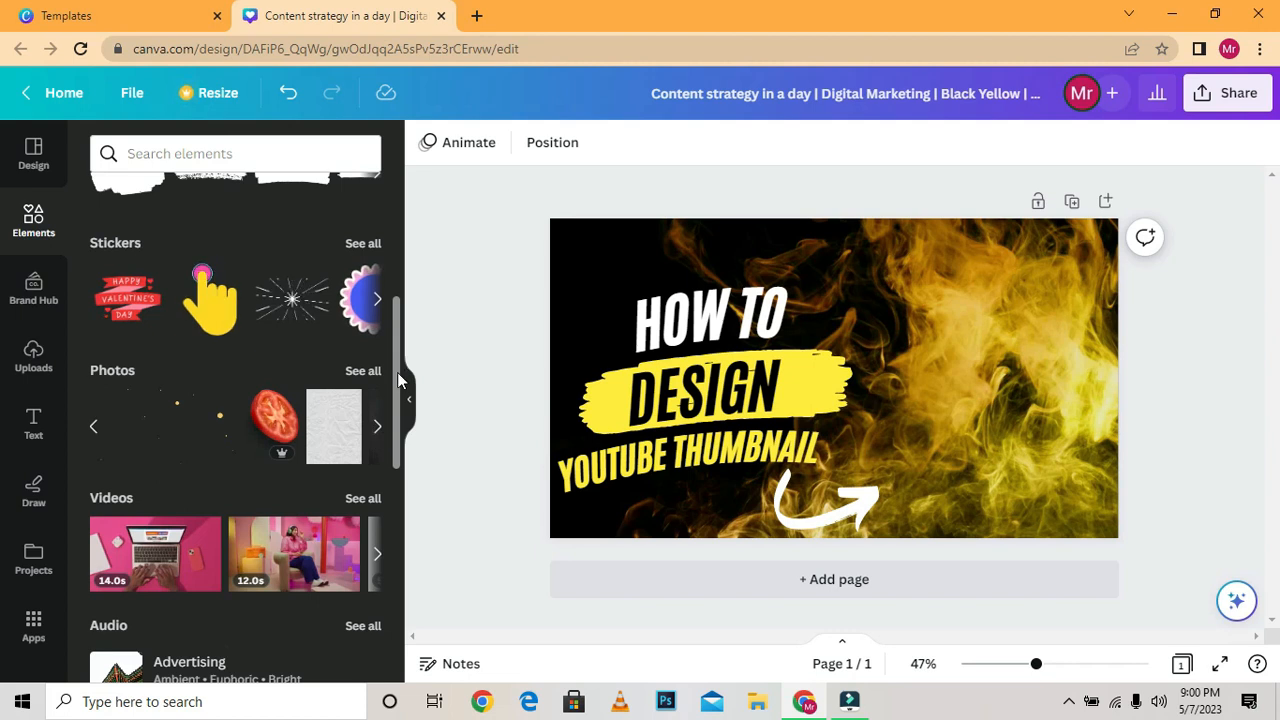
scroll(397, 372, down, 1)
mouse_move(396, 375)
mouse_down()
mouse_move(409, 240)
mouse_move(399, 390)
mouse_up()
key(ctrl+z)
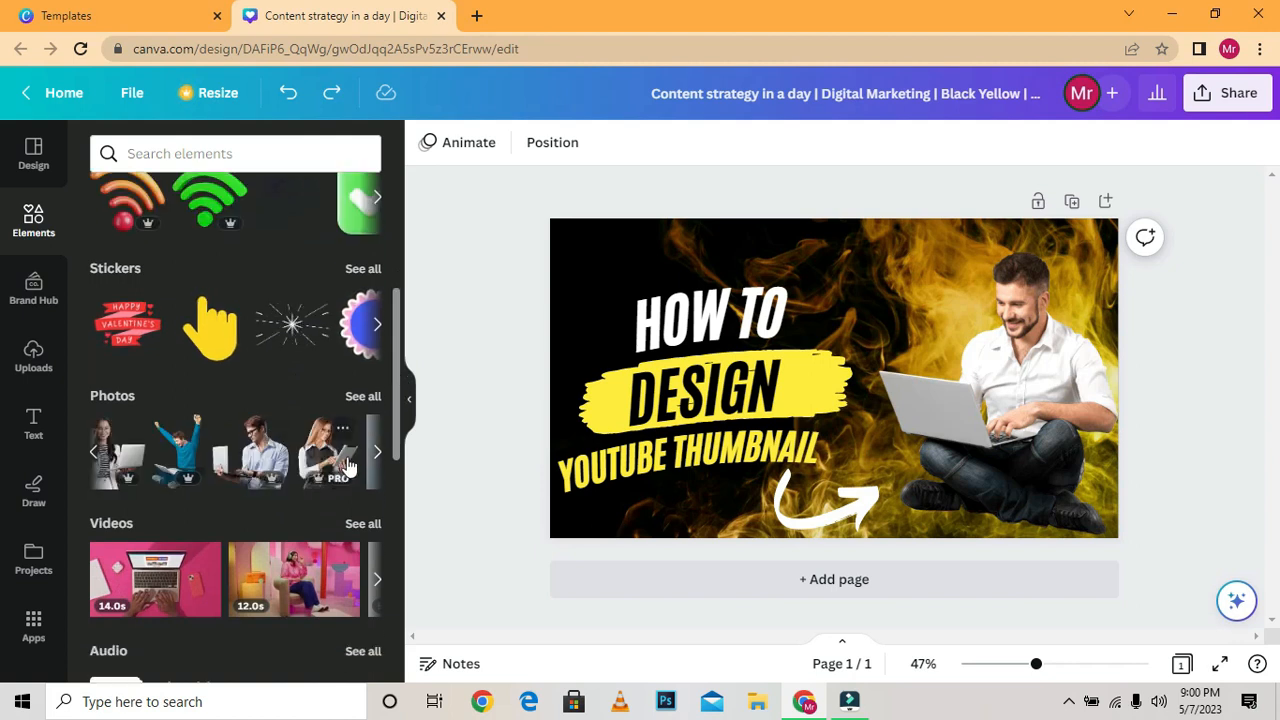
Replace the man's photo with the photo of the woman holding a tablet, placed on the right half of the page.
click(326, 470)
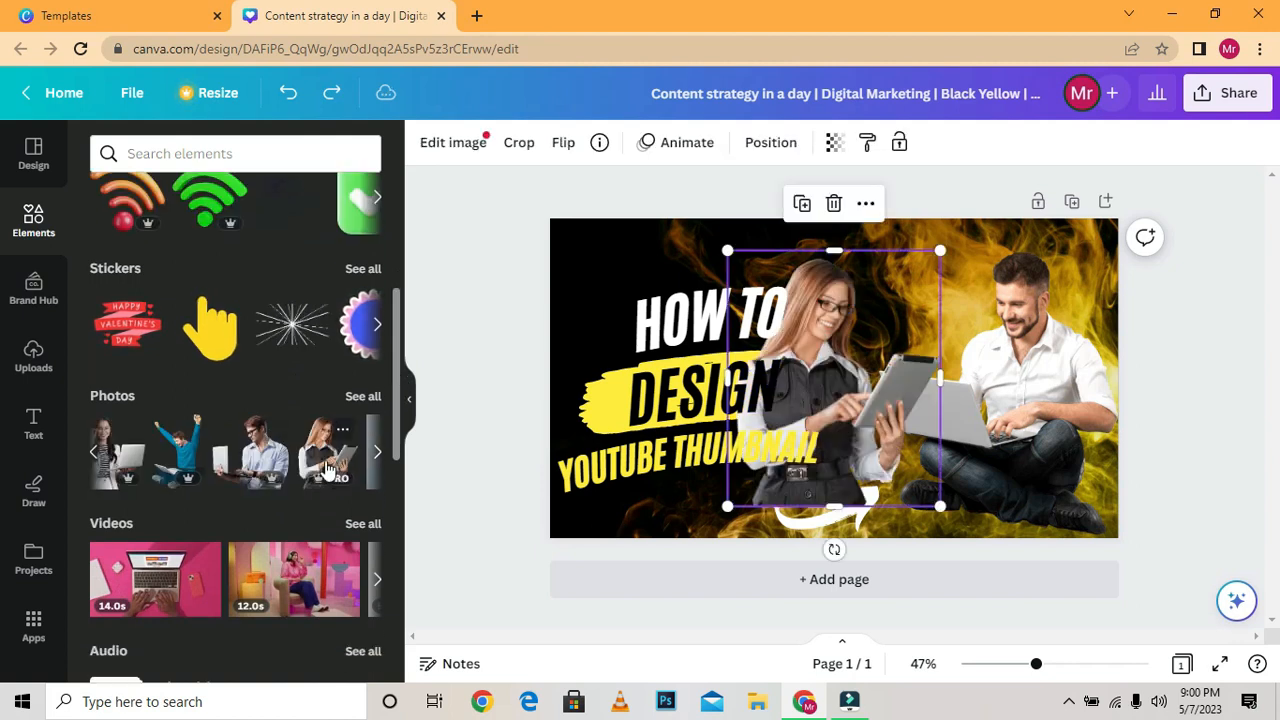
click(1002, 370)
key(Delete)
drag(848, 323, 994, 328)
mouse_move(994, 468)
mouse_down()
mouse_move(1007, 478)
mouse_move(996, 478)
mouse_up()
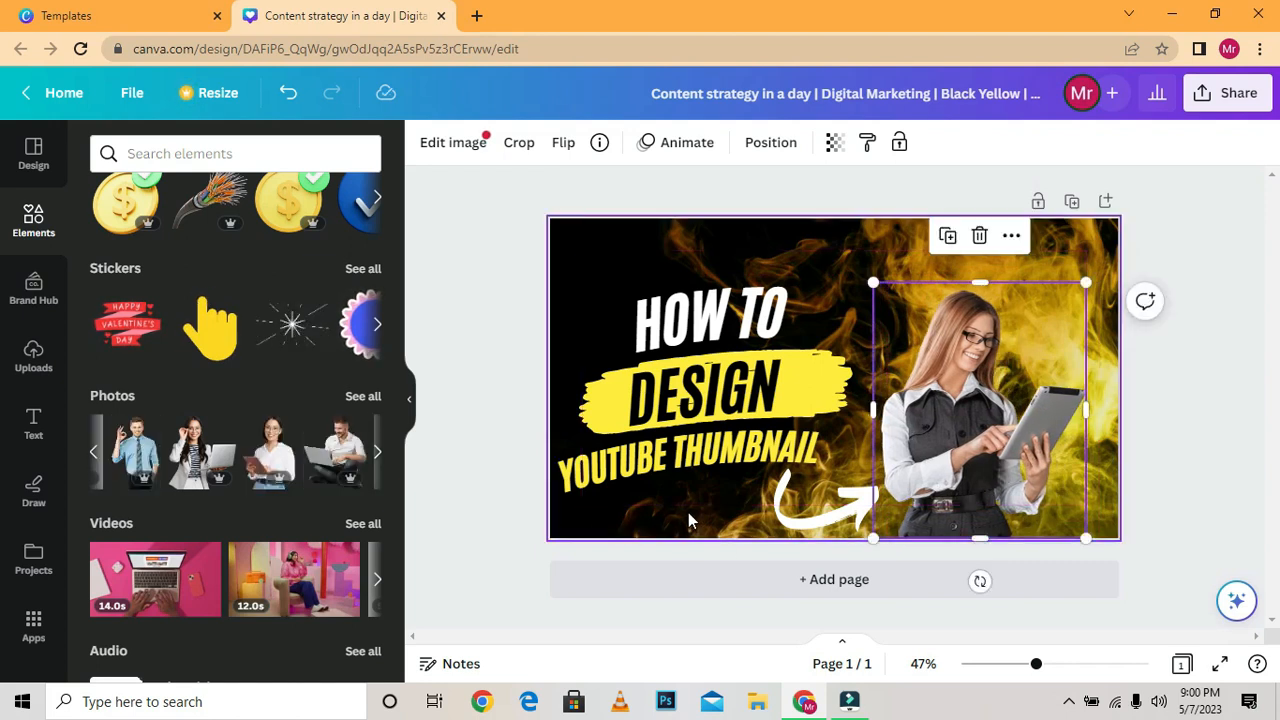
Swap the layout by moving the three-line title with its brush stroke to the page's right side and the woman's photo to its left side.
click(740, 320)
drag(740, 320, 1016, 303)
drag(958, 527, 660, 527)
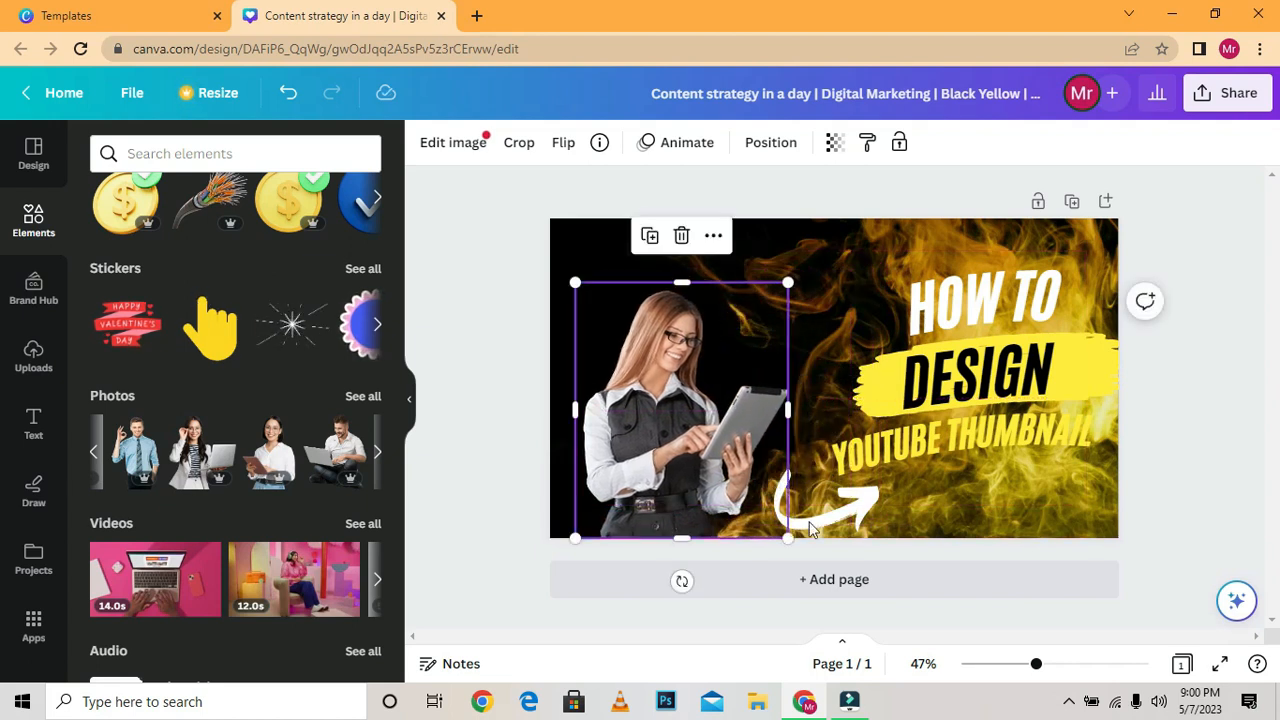
Shift the arrow slightly up and left, and enlarge the woman's photo to sit flush with the page's left and bottom edges.
mouse_move(824, 527)
mouse_down()
mouse_move(806, 487)
mouse_move(790, 502)
mouse_move(806, 516)
mouse_up()
drag(726, 421, 710, 416)
drag(777, 283, 797, 257)
mouse_move(697, 344)
mouse_down()
mouse_move(692, 324)
mouse_move(680, 334)
mouse_up()
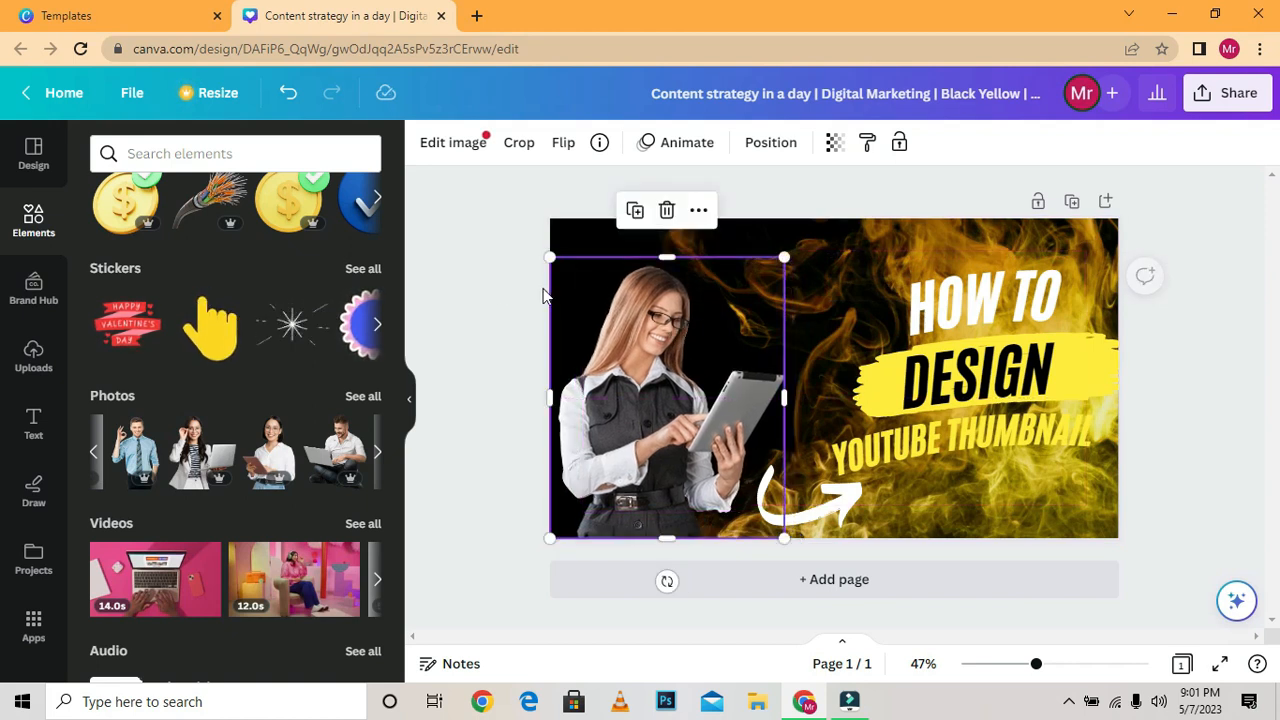
click(481, 288)
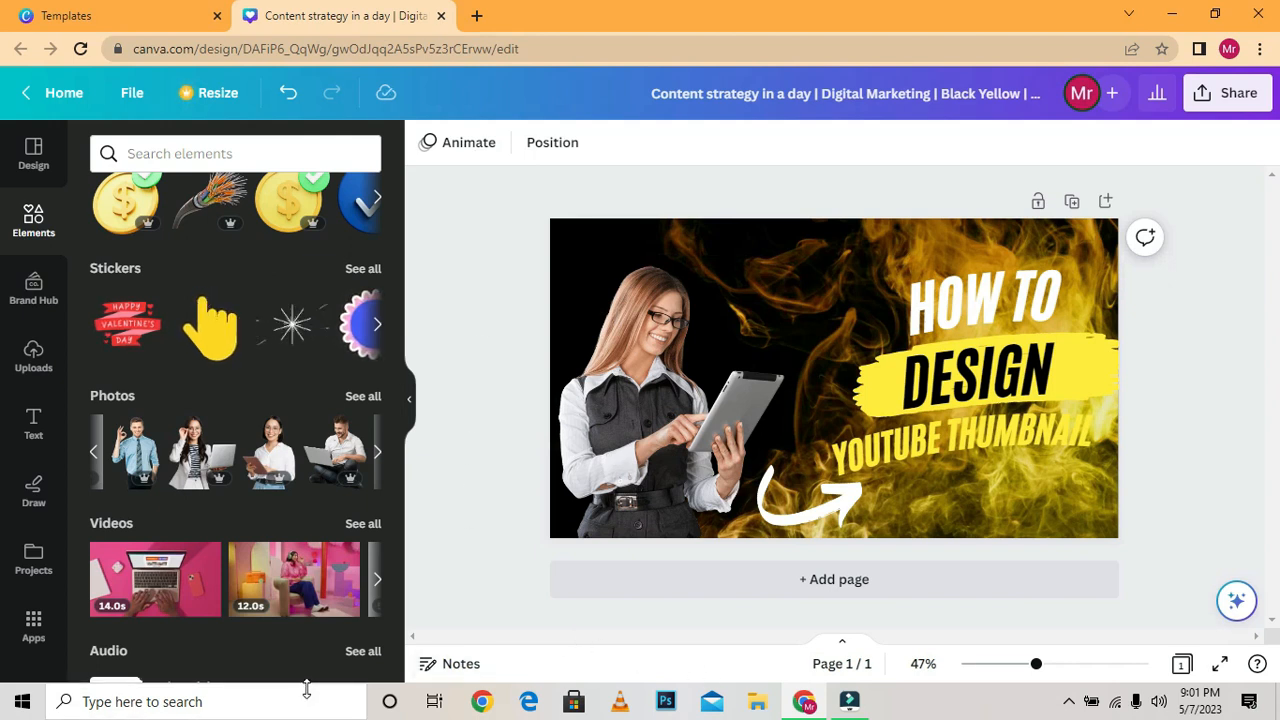
key(XF86MonBrightnessUp)
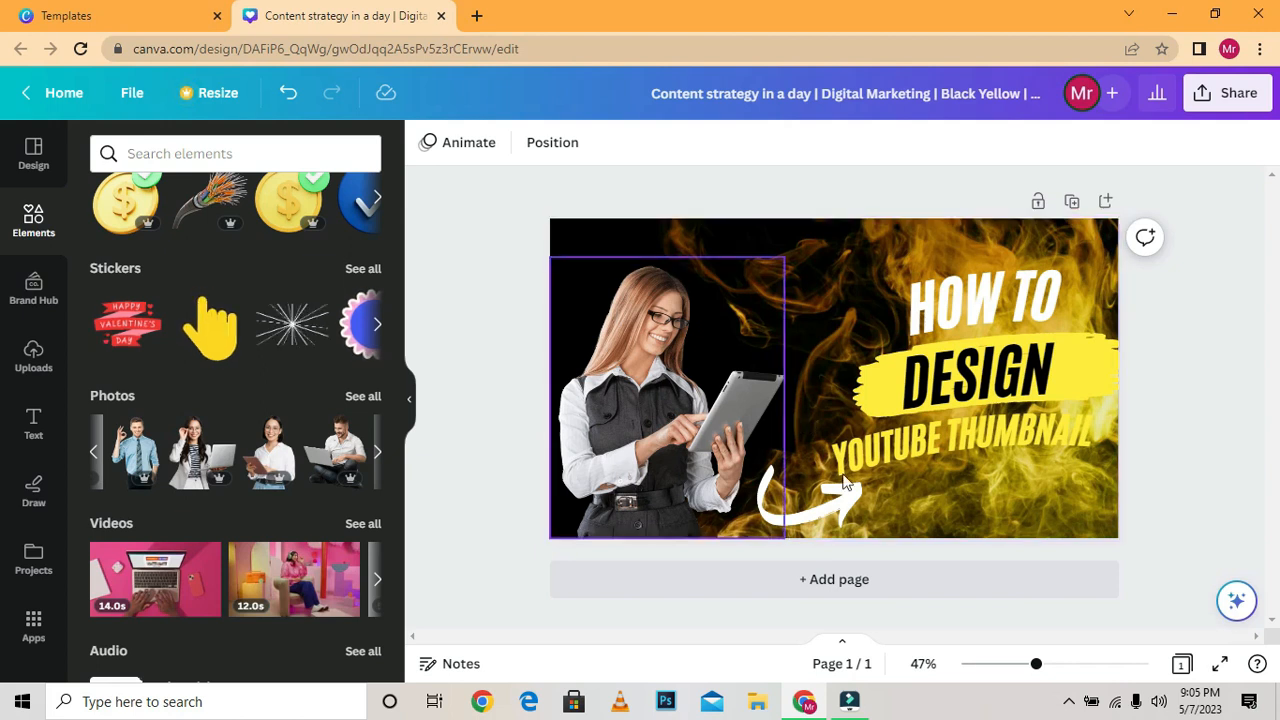
Download the design as a PNG at 1,280 × 720 px.
click(1232, 93)
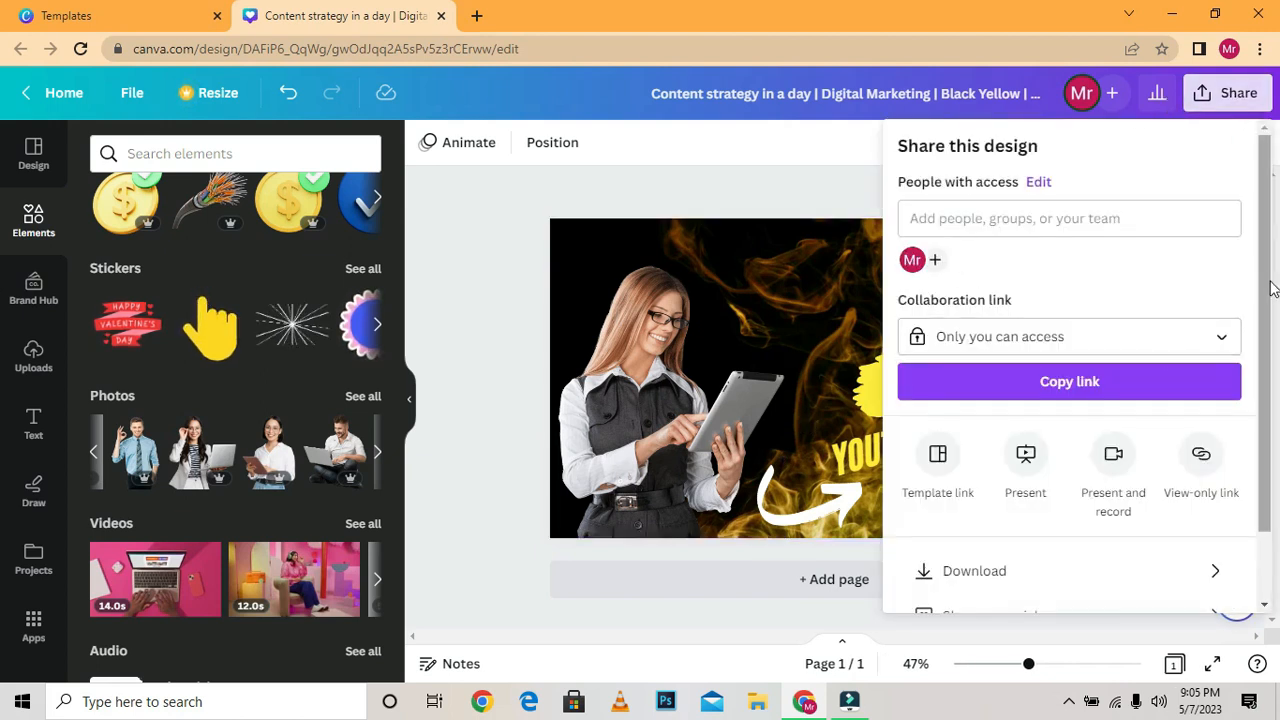
scroll(1200, 400, down, 2)
click(1132, 490)
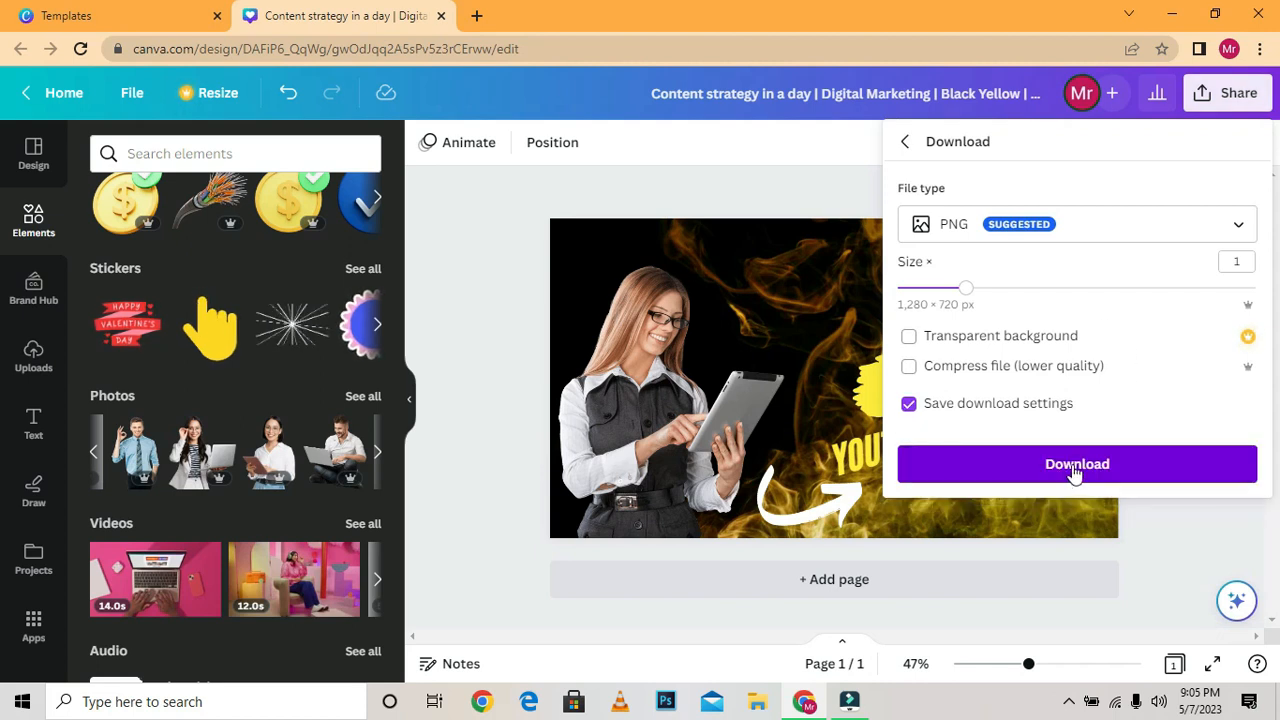
click(1075, 471)
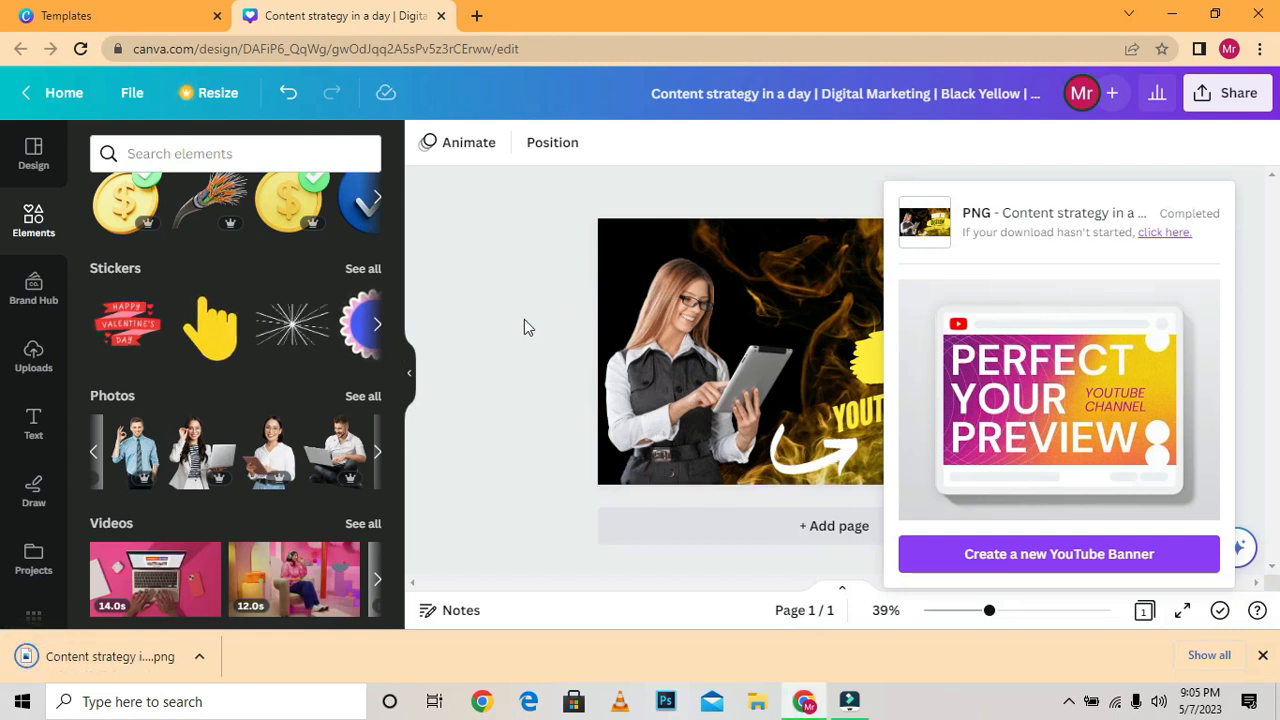
Open the downloaded PNG, zoom in to inspect its quality, and return to the design, dismissing the download notice.
click(133, 658)
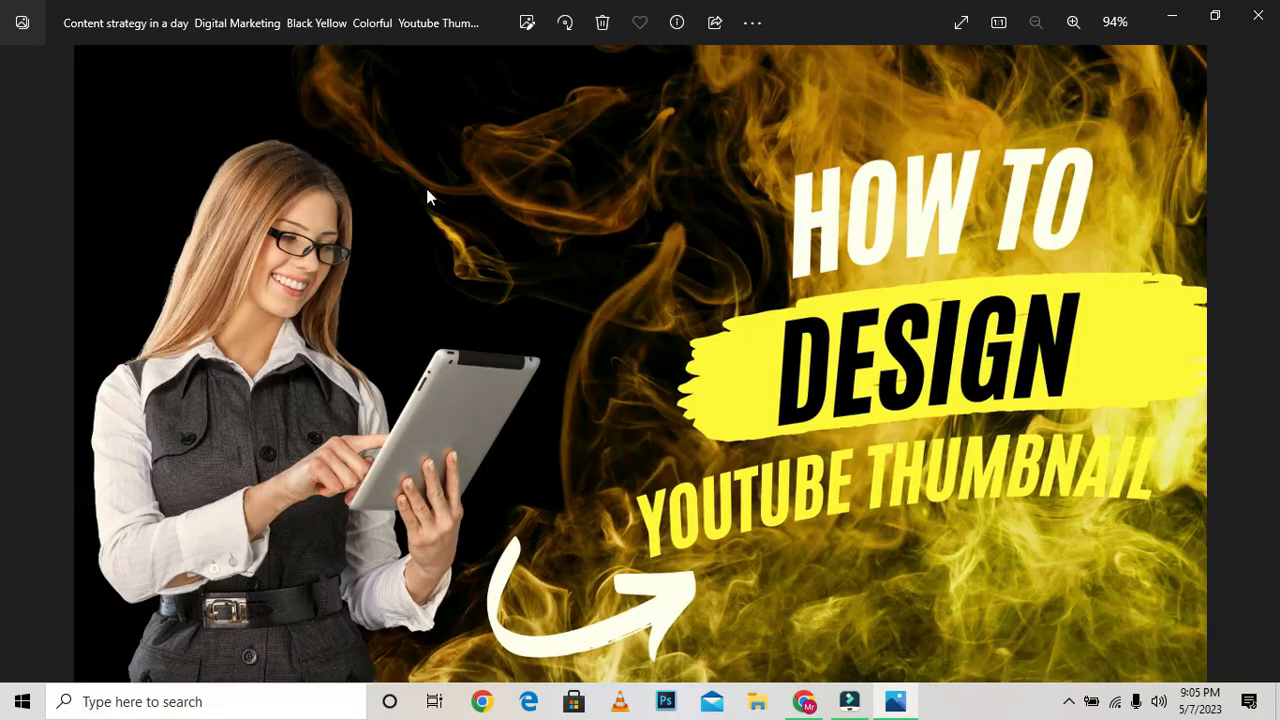
scroll(843, 386, up, 8)
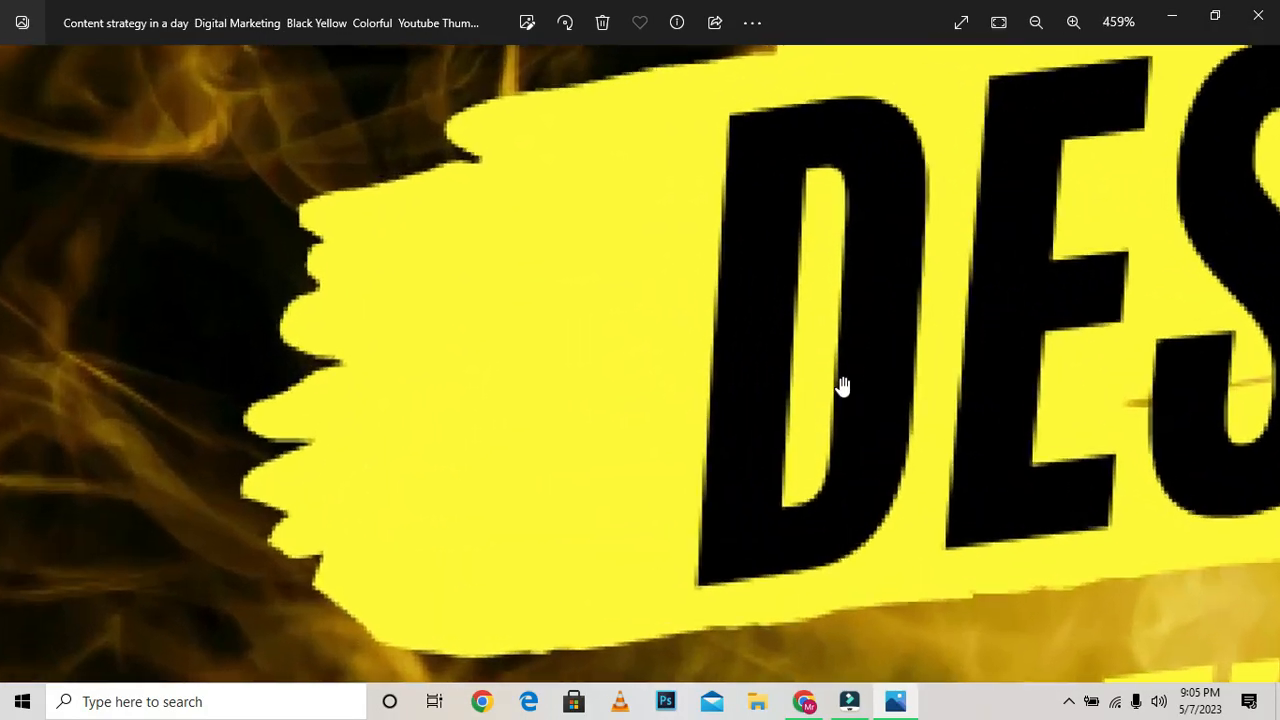
scroll(843, 386, down, 8)
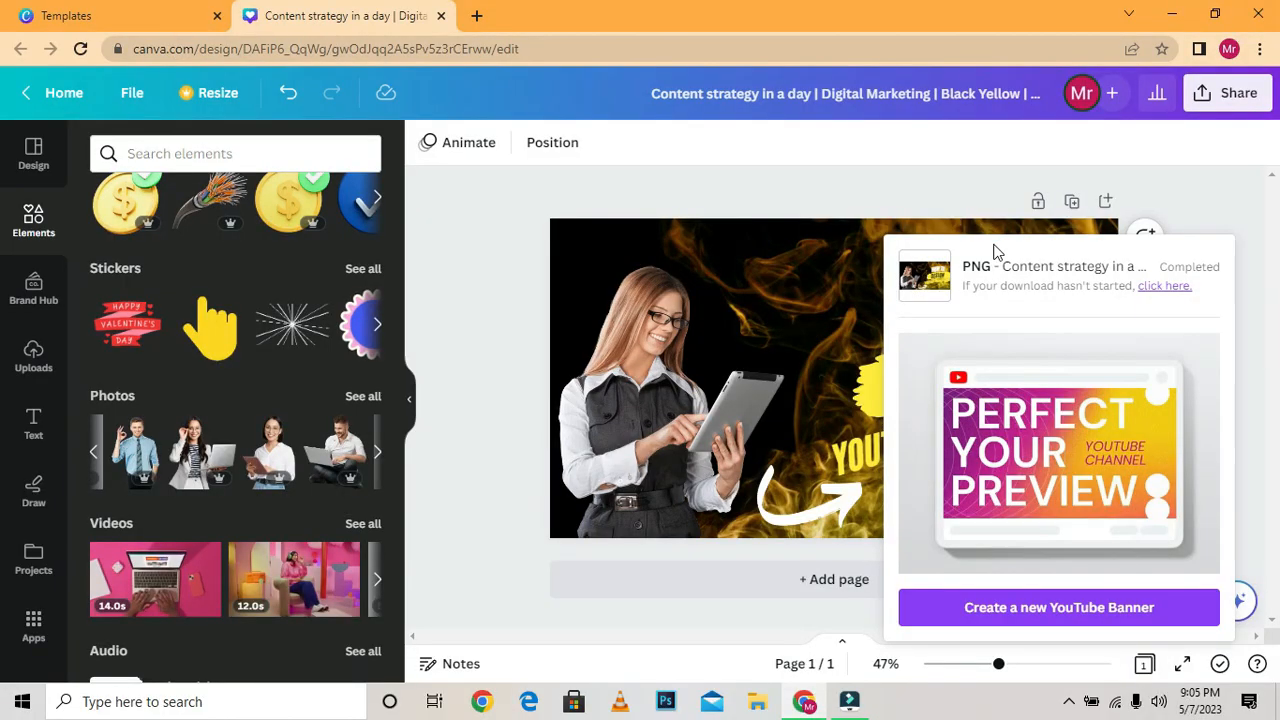
click(1237, 251)
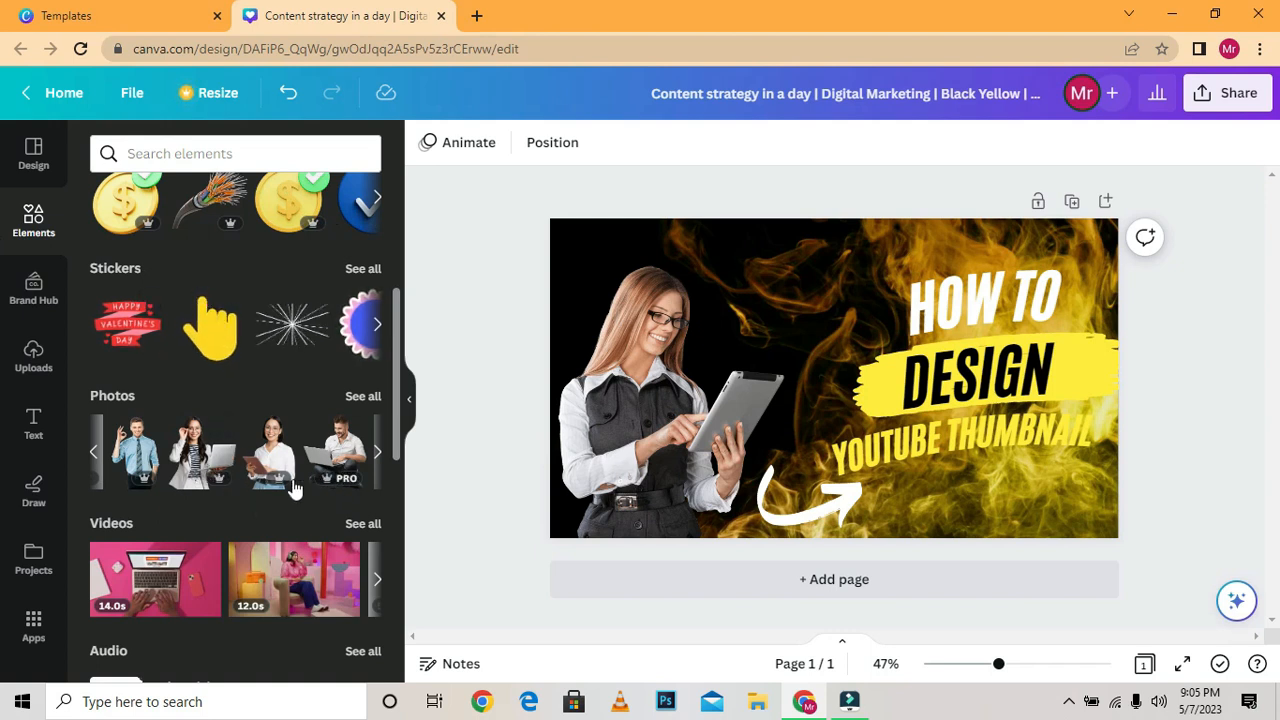
Browse further through the suggested photos in the elements library.
click(377, 456)
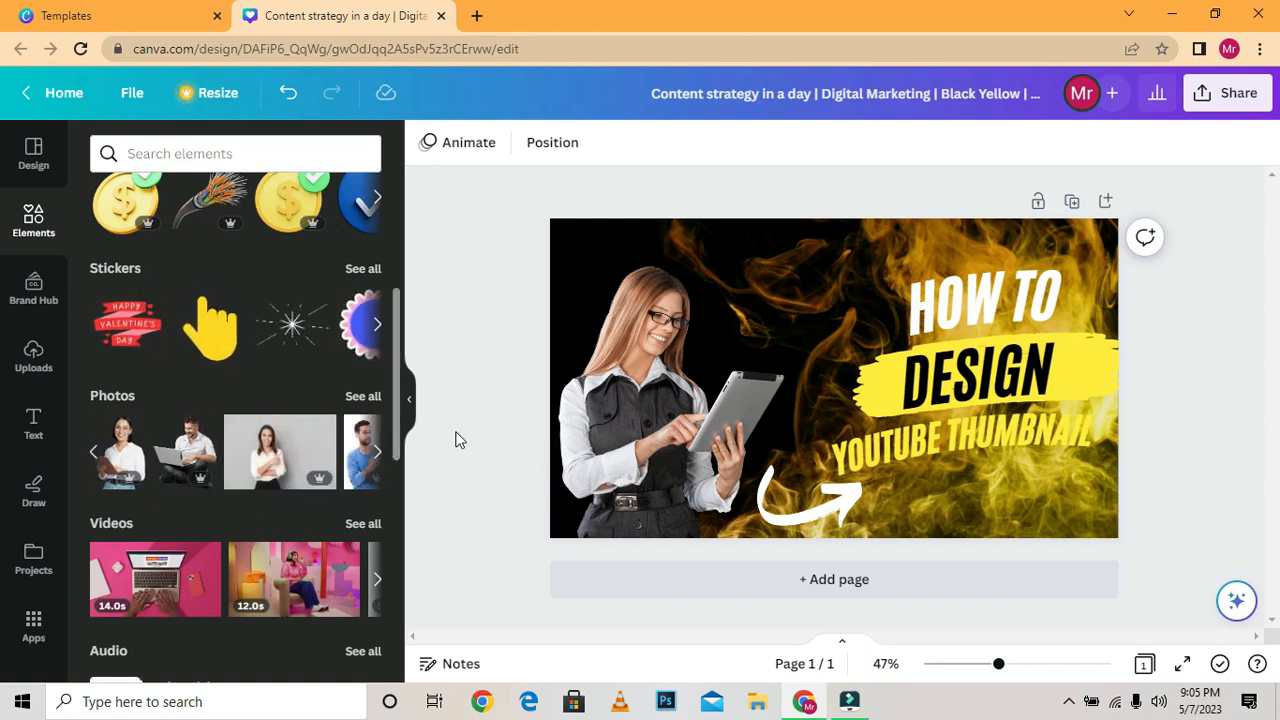
click(377, 452)
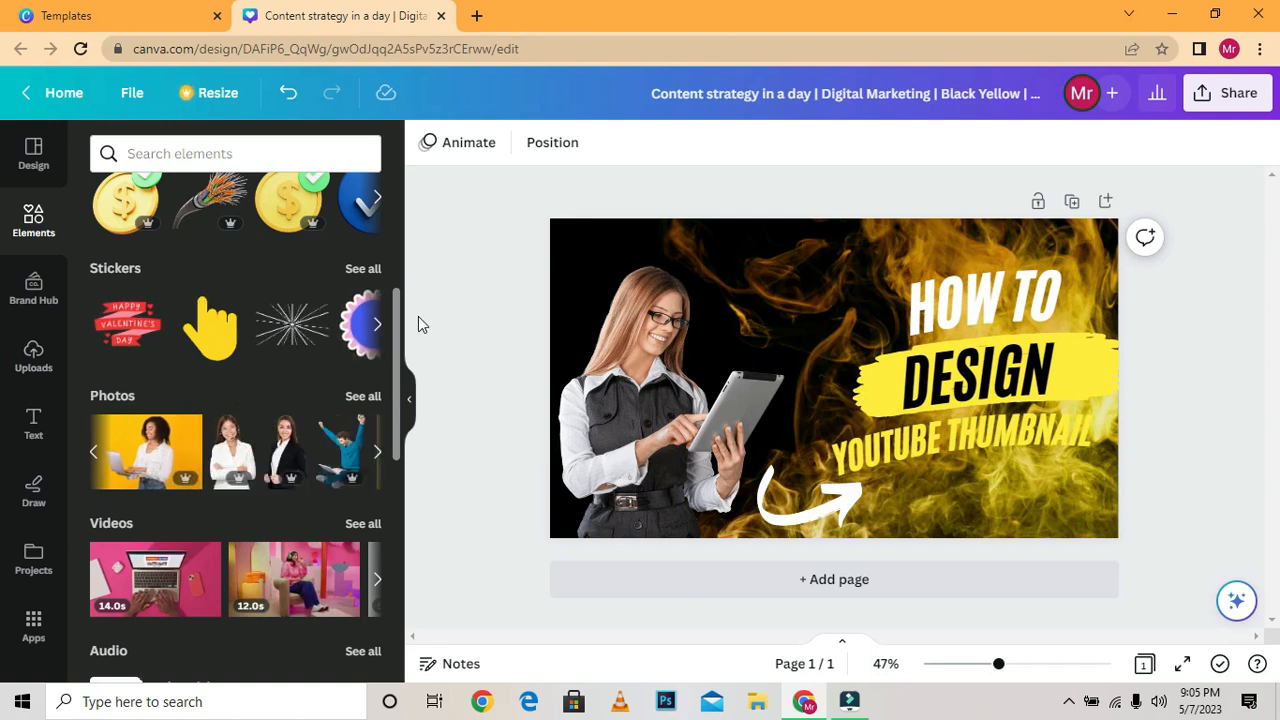
Return to the template library, close the open template's preview, and look through more YouTube thumbnail templates in the search results.
click(178, 12)
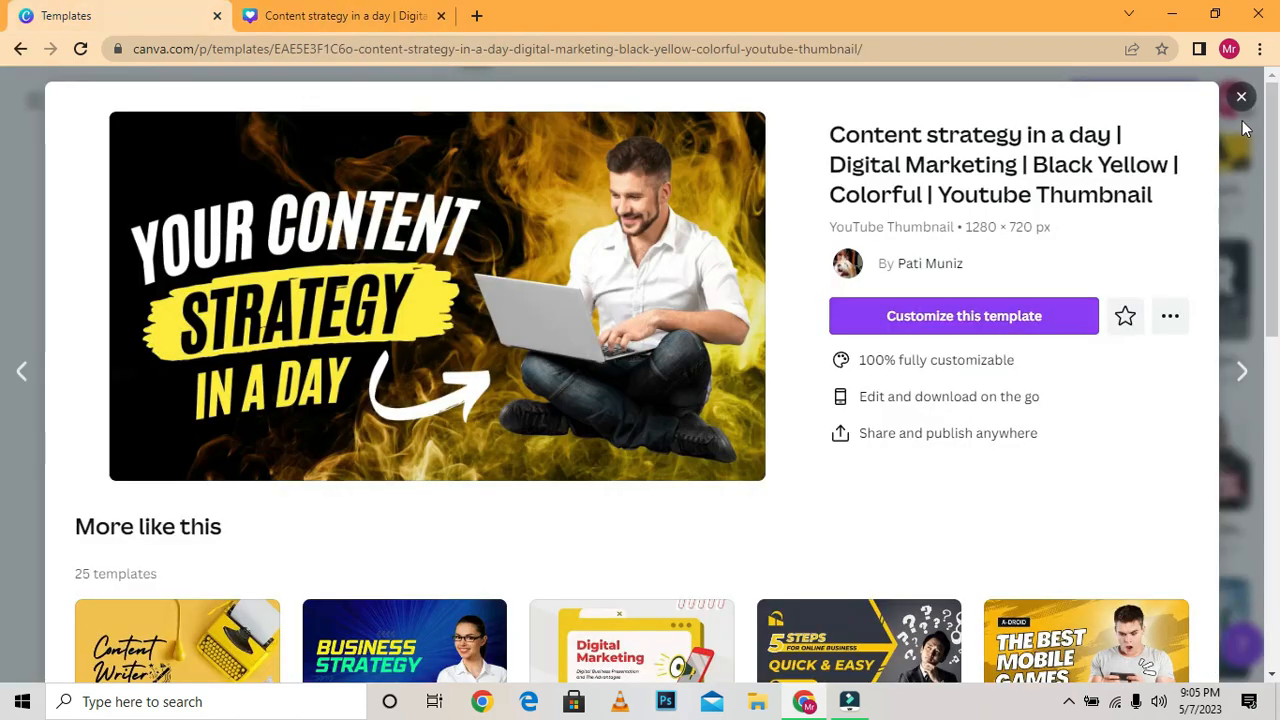
drag(1278, 230, 1265, 135)
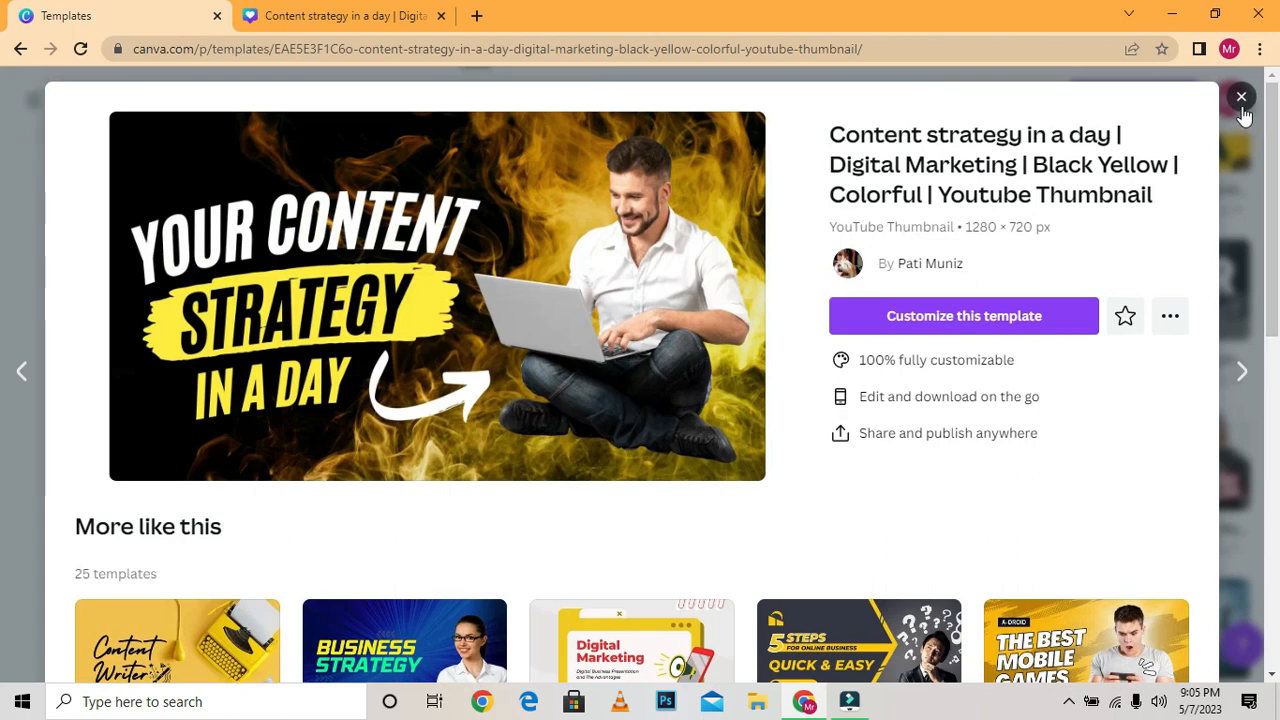
click(1241, 98)
drag(1278, 491, 1278, 605)
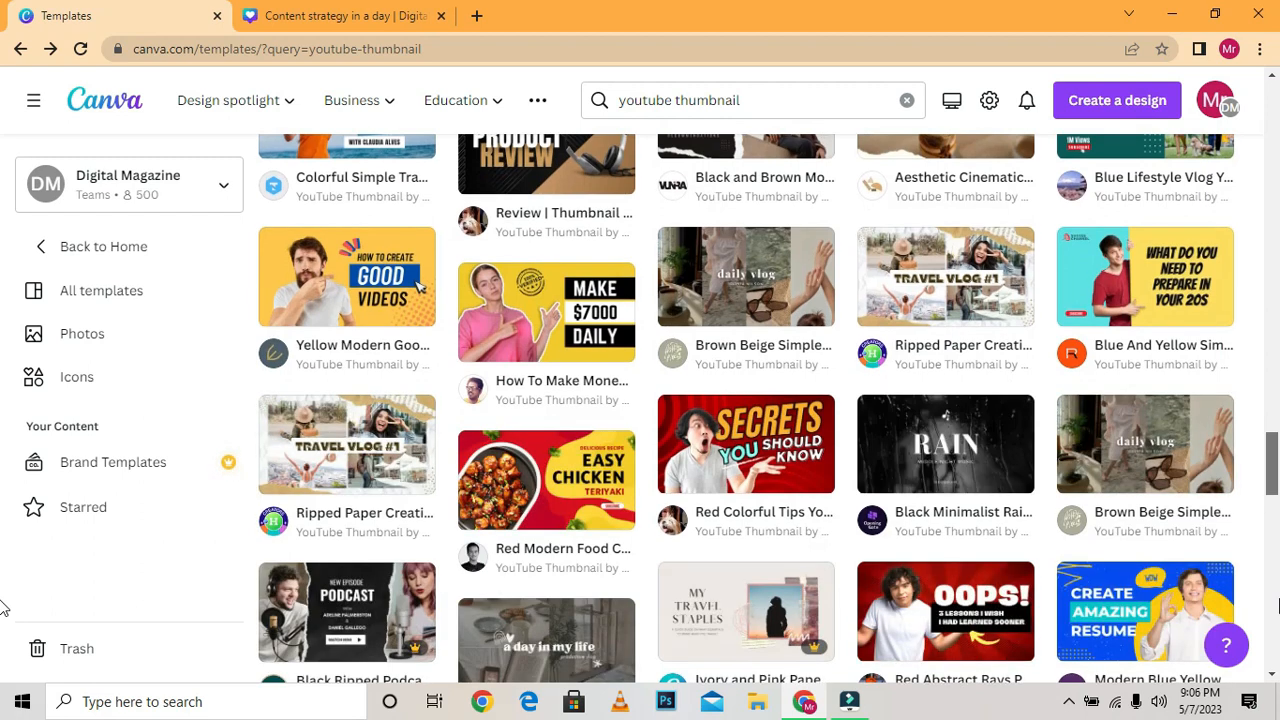
scroll(1278, 605, down, 2)
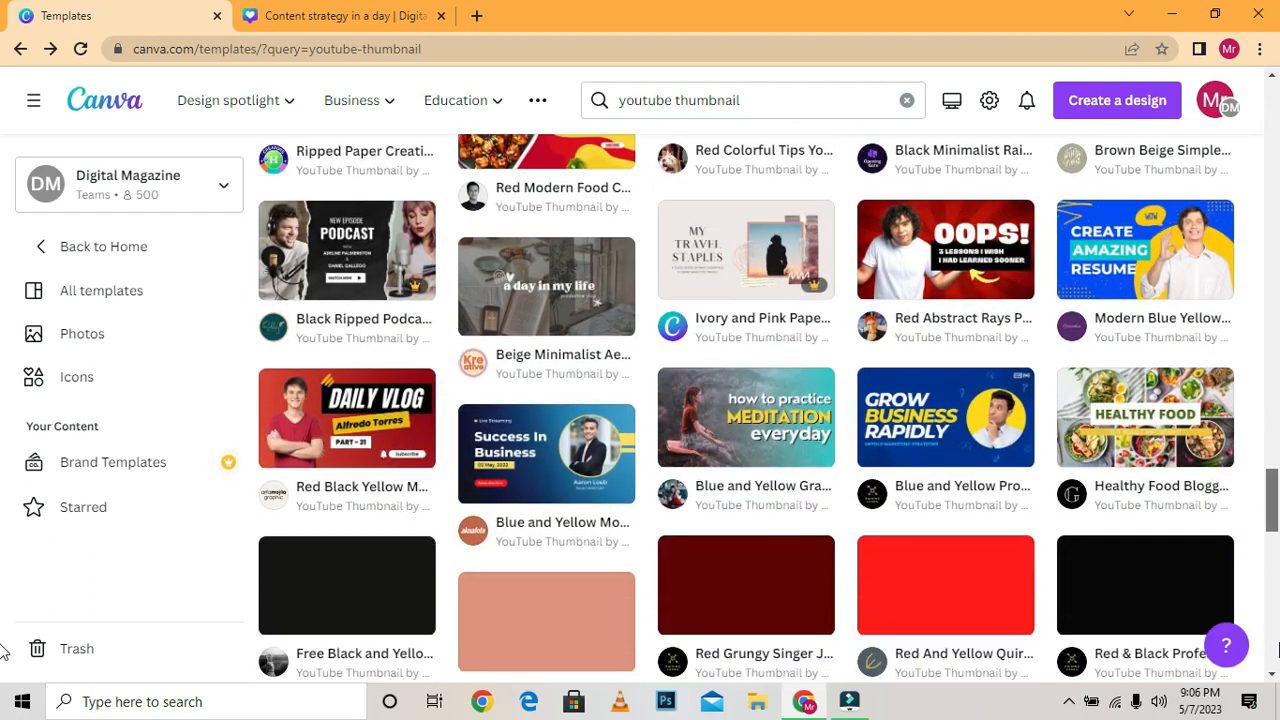